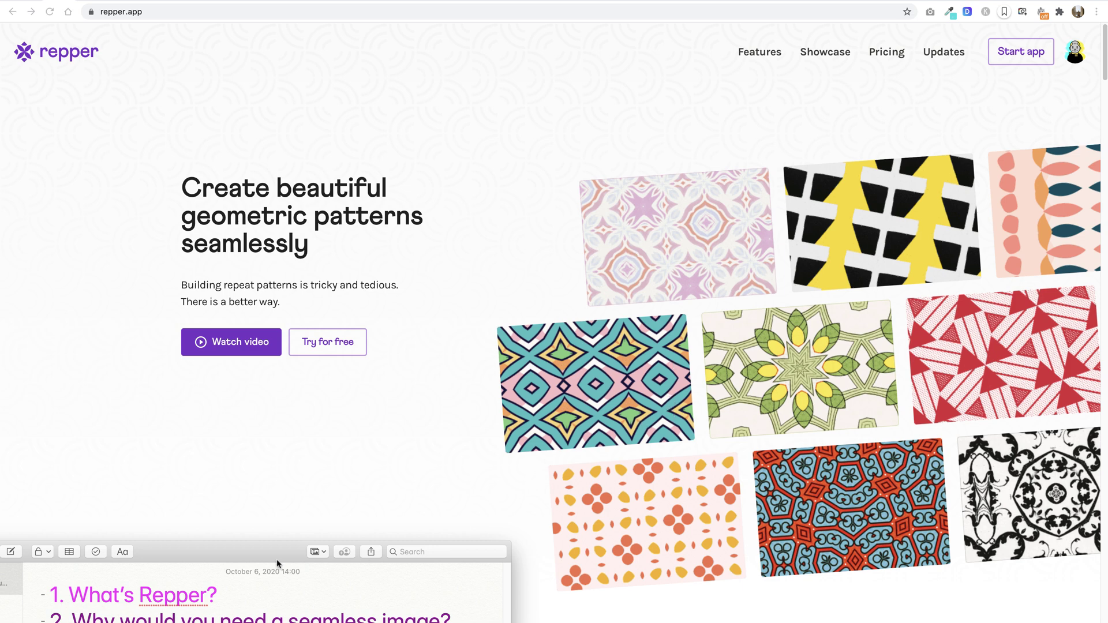
- Highlight 'Why' in question 2 and 'Do you' in question 3 of the Notes outline
drag(280, 557, 563, 404)
double_click(310, 218)
key(super+h)
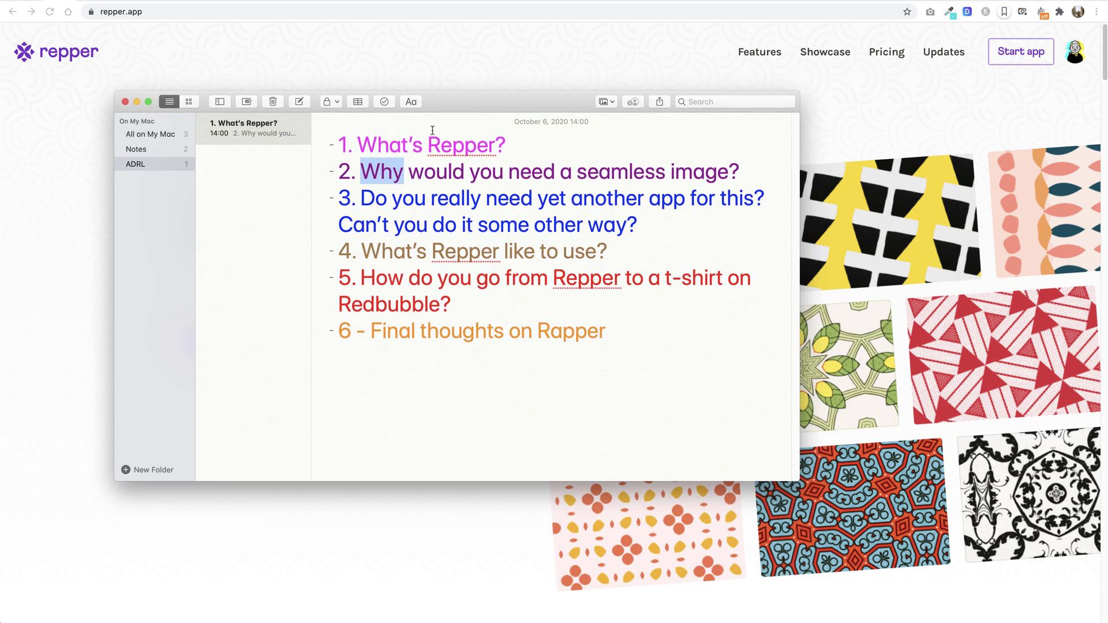
click(373, 200)
drag(374, 200, 421, 200)
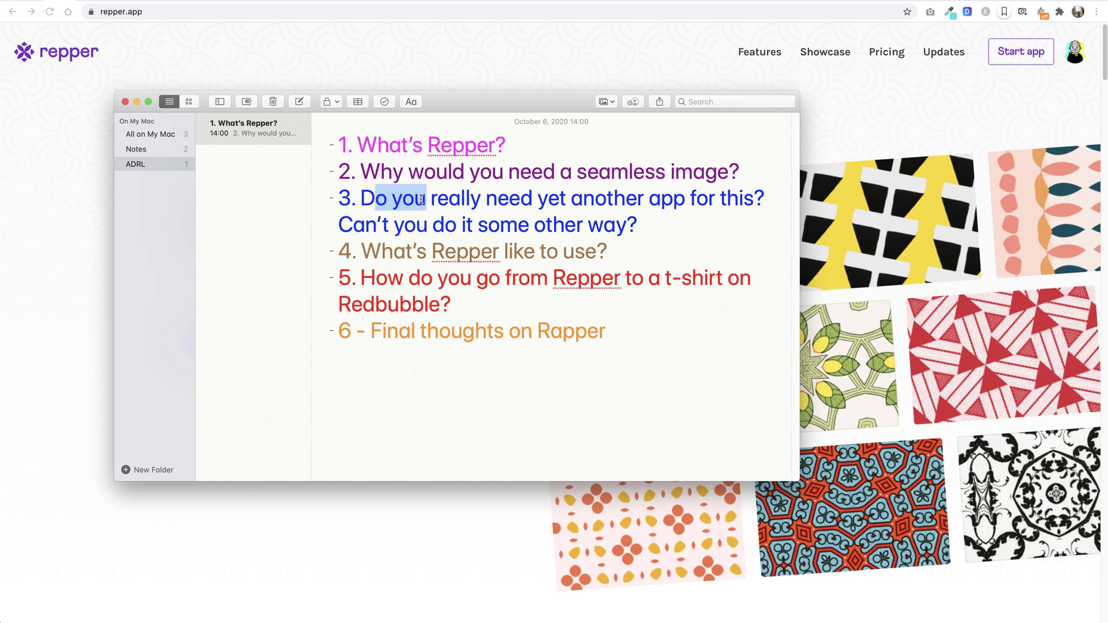
- Highlight the whole fourth question, then bring the Repper home page back to the front
click(334, 54)
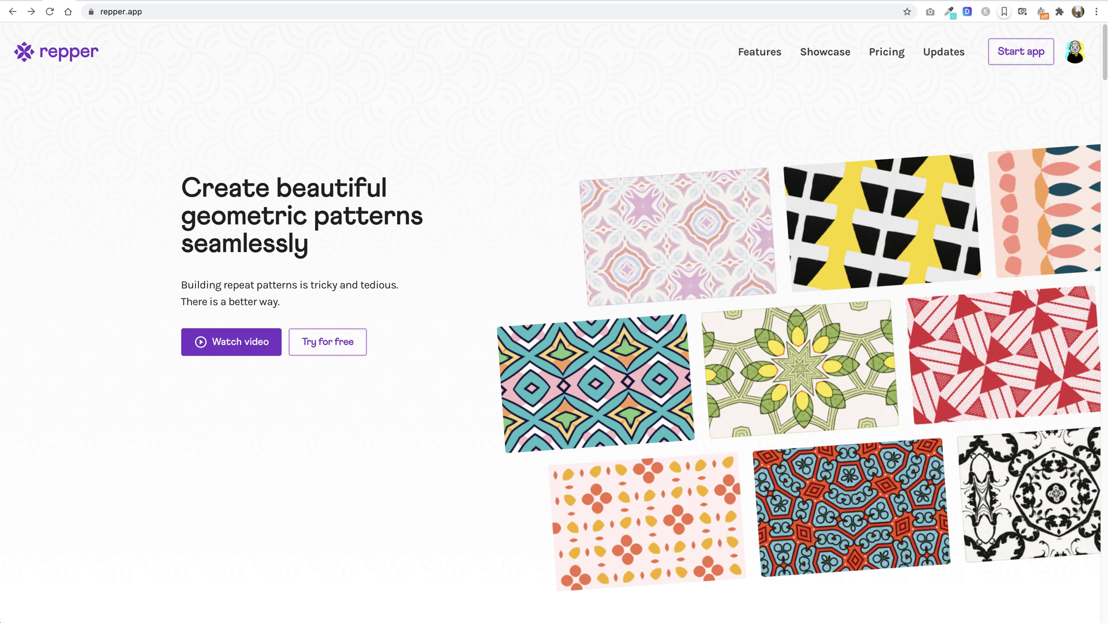
key(super+Tab)
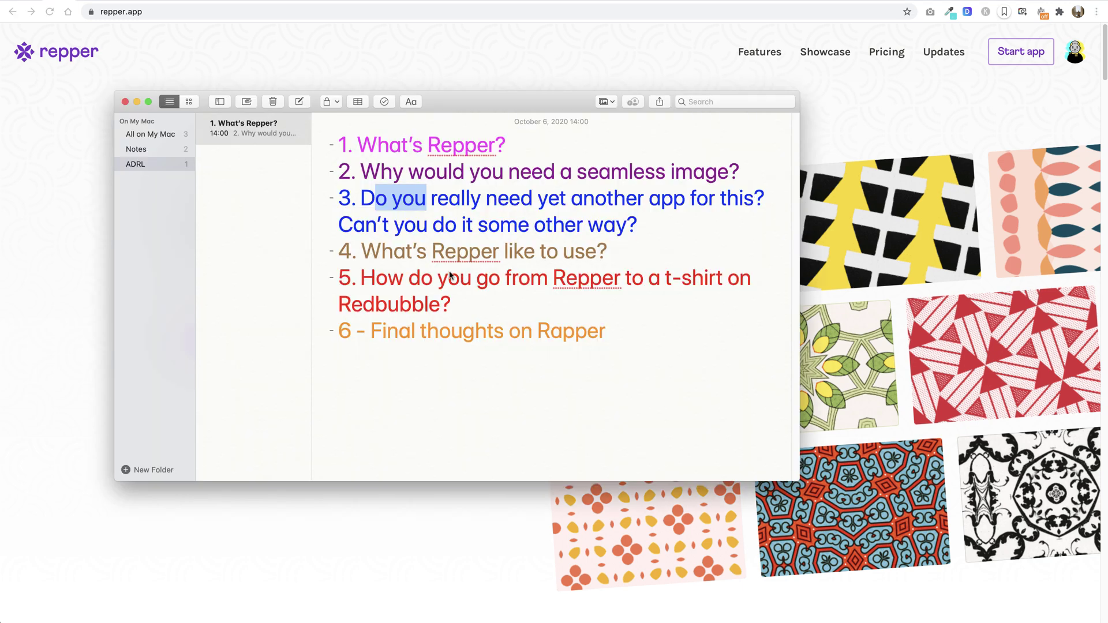
triple_click(408, 258)
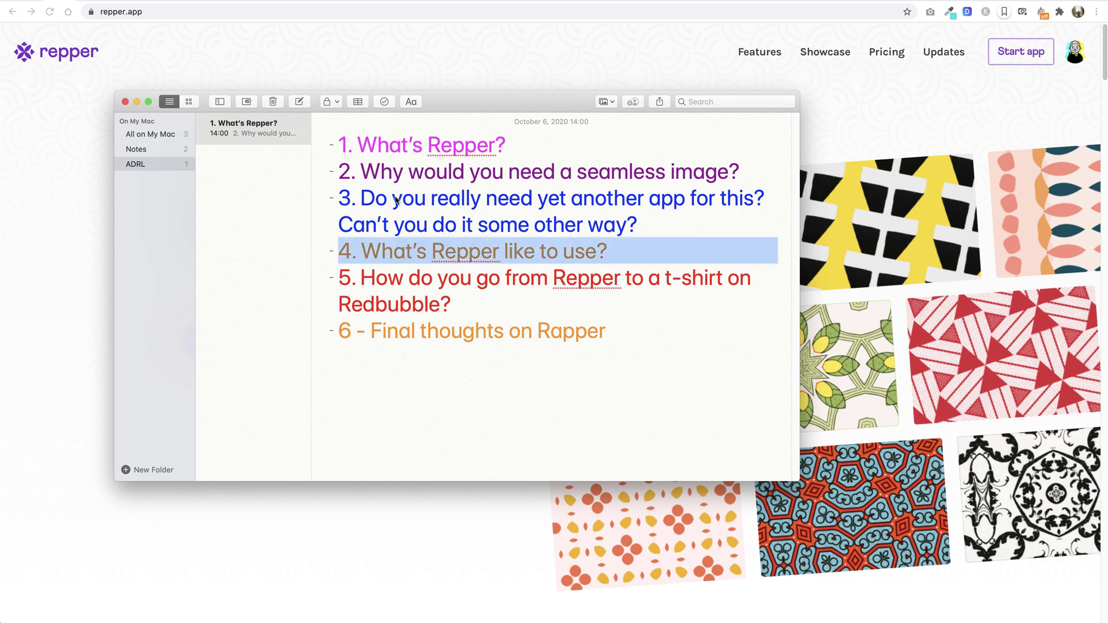
click(371, 69)
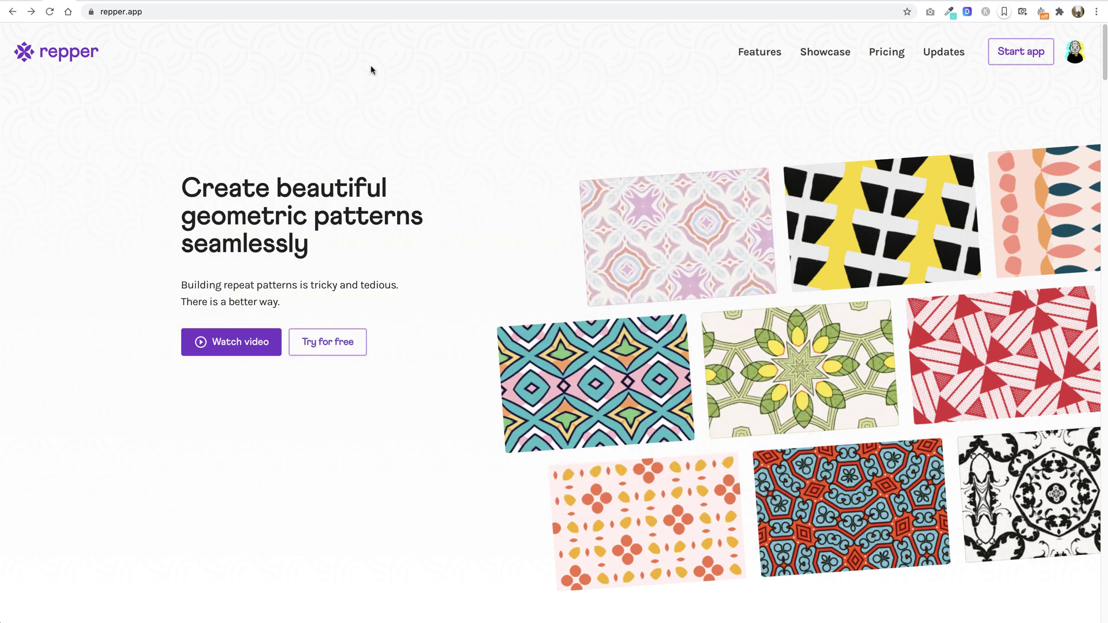
- Launch the Repper app and create a new project titled 'Test'
click(1013, 51)
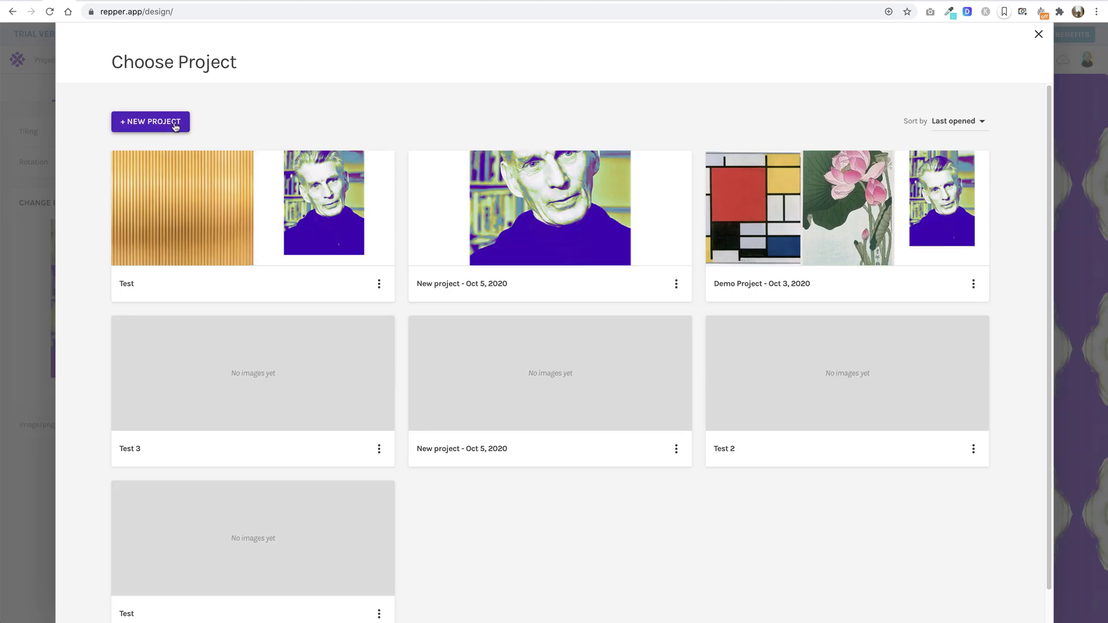
click(176, 126)
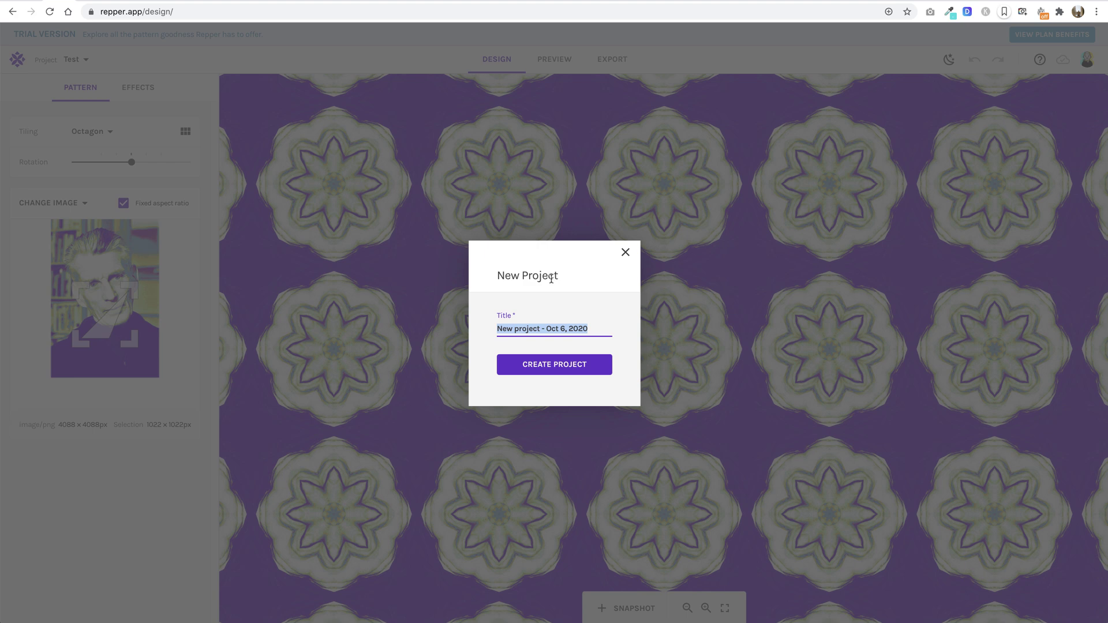
text(Test)
click(556, 370)
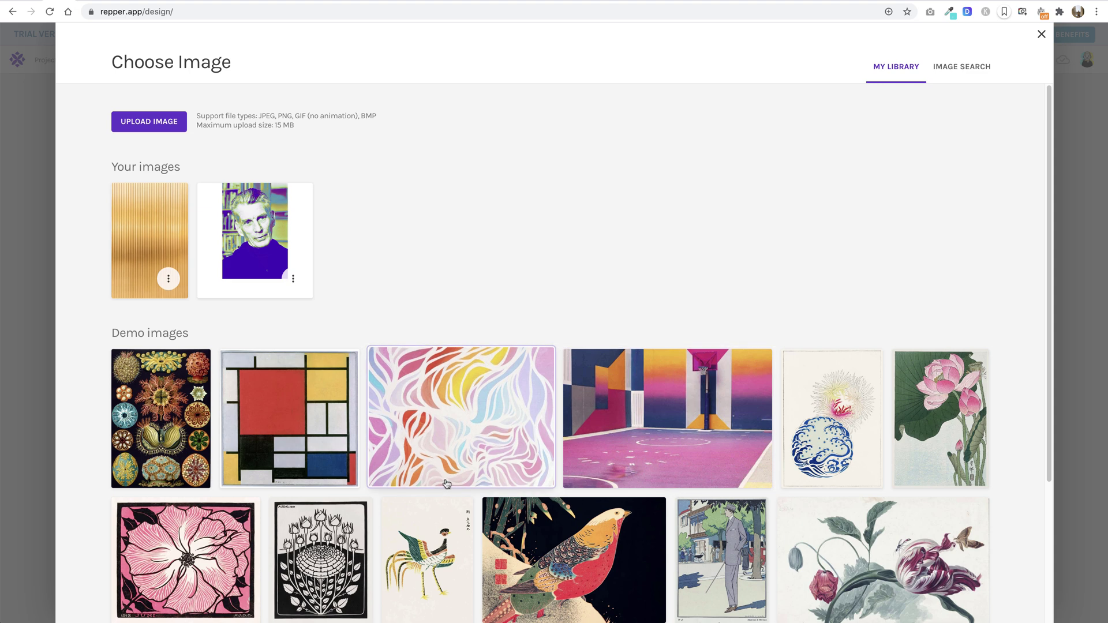
- Pick the pink flowers photo from the Unsplash 'pattern' image search as the source image
click(954, 65)
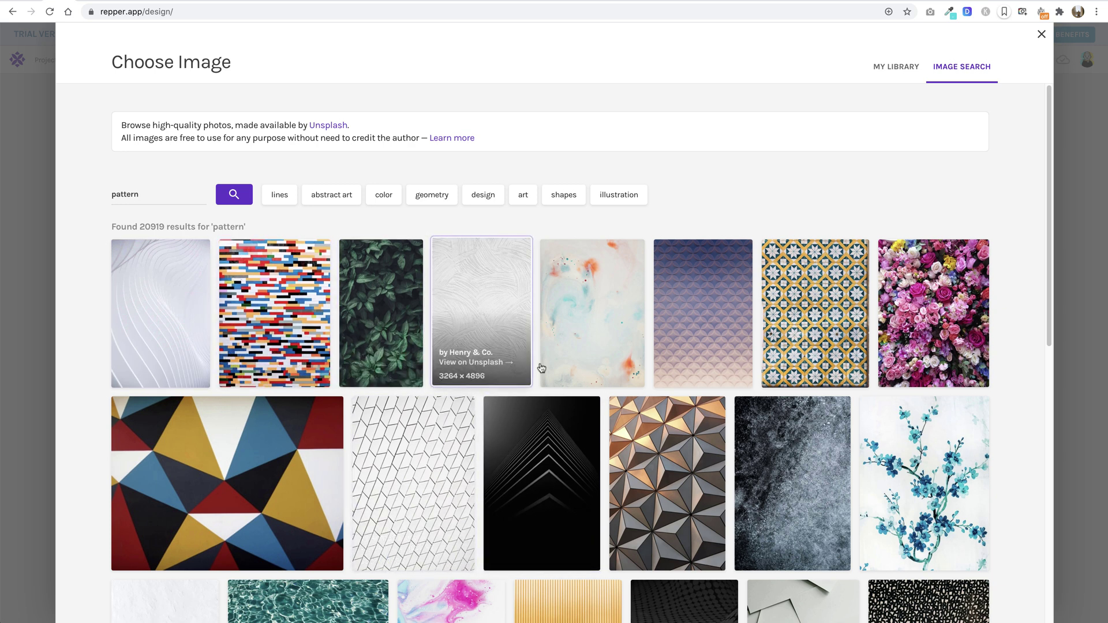
click(944, 316)
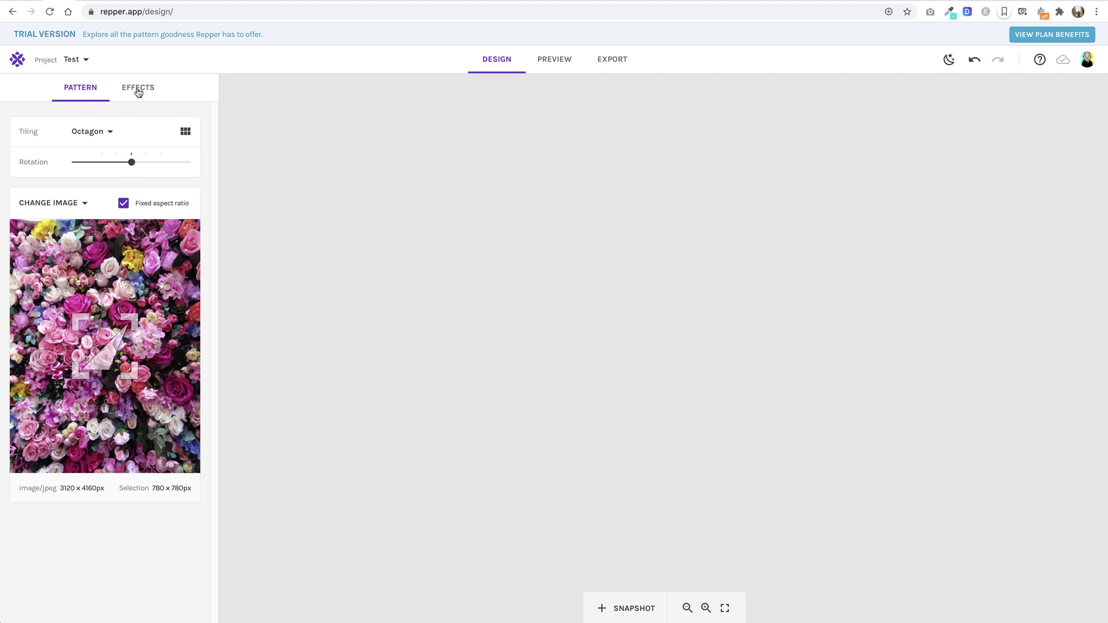
- Browse the tiling styles, leave Octagon selected, and bring up the Effects list
click(92, 94)
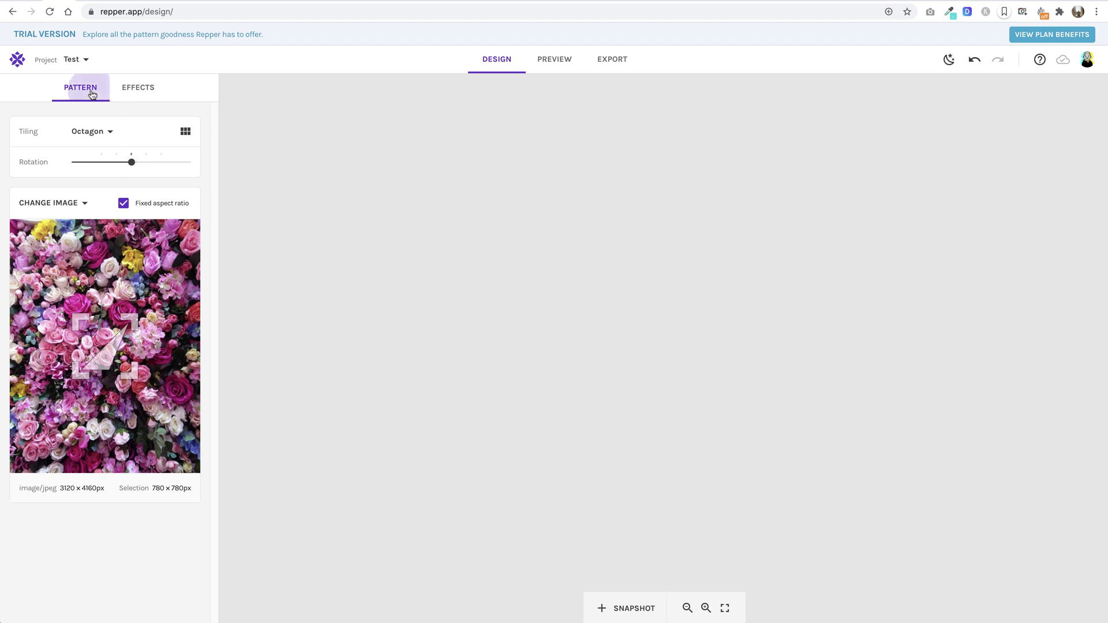
click(99, 132)
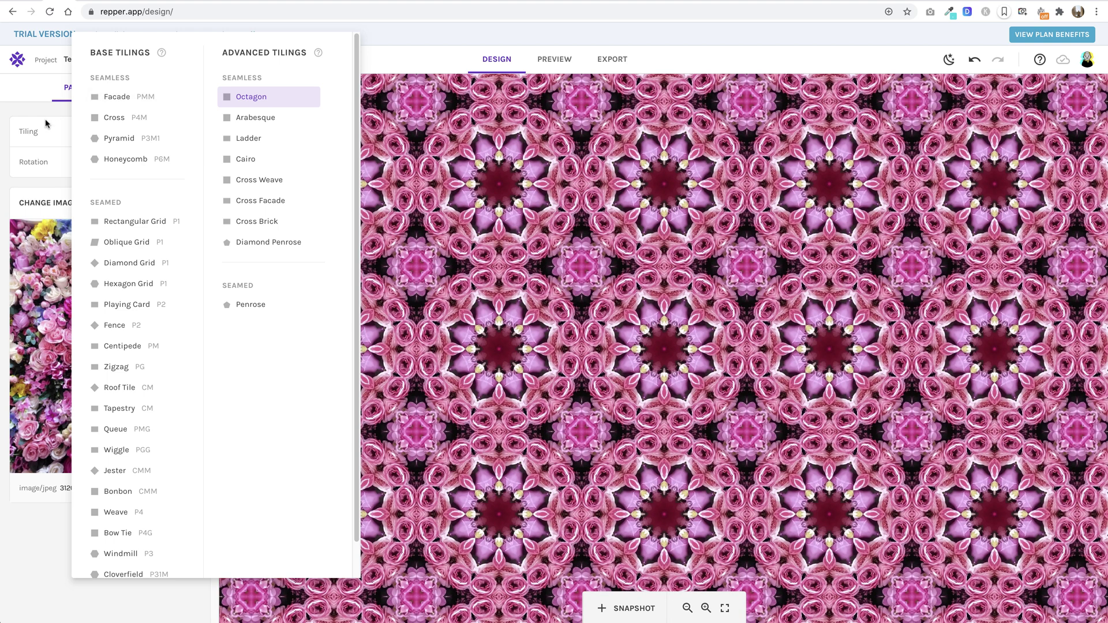
click(47, 122)
click(156, 91)
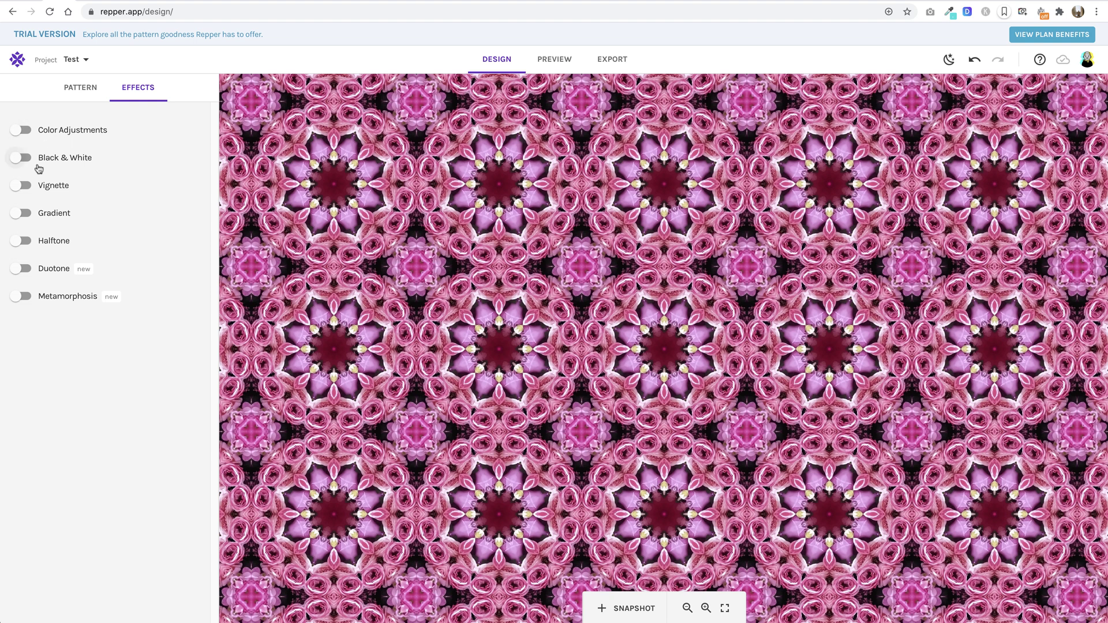
- Try the Vignette, Gradient and Duotone effects, switching each back off
click(23, 186)
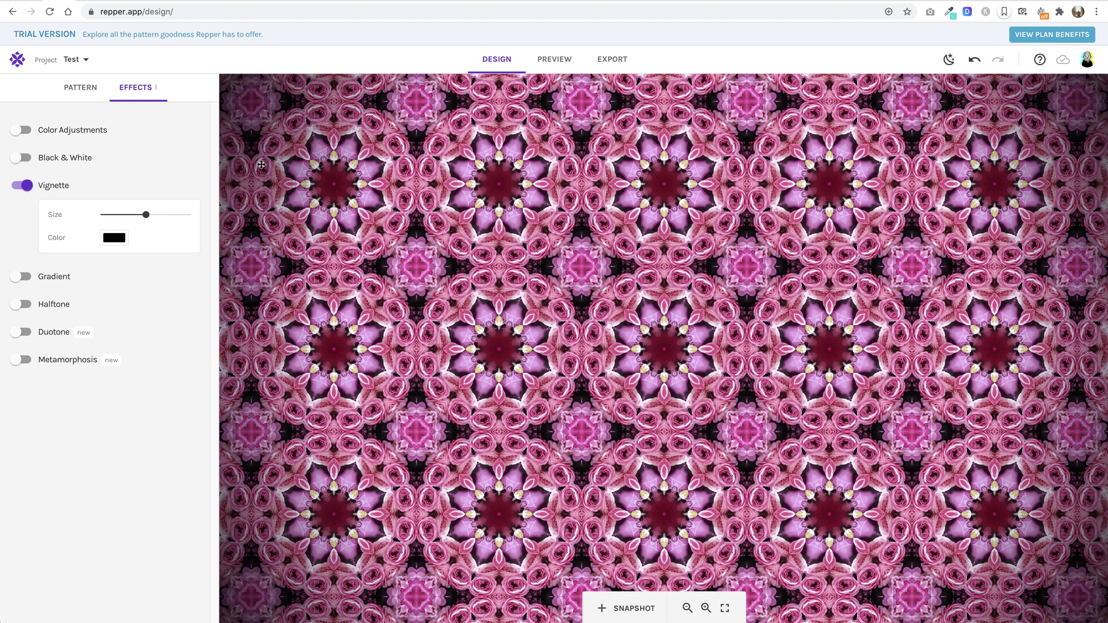
click(23, 186)
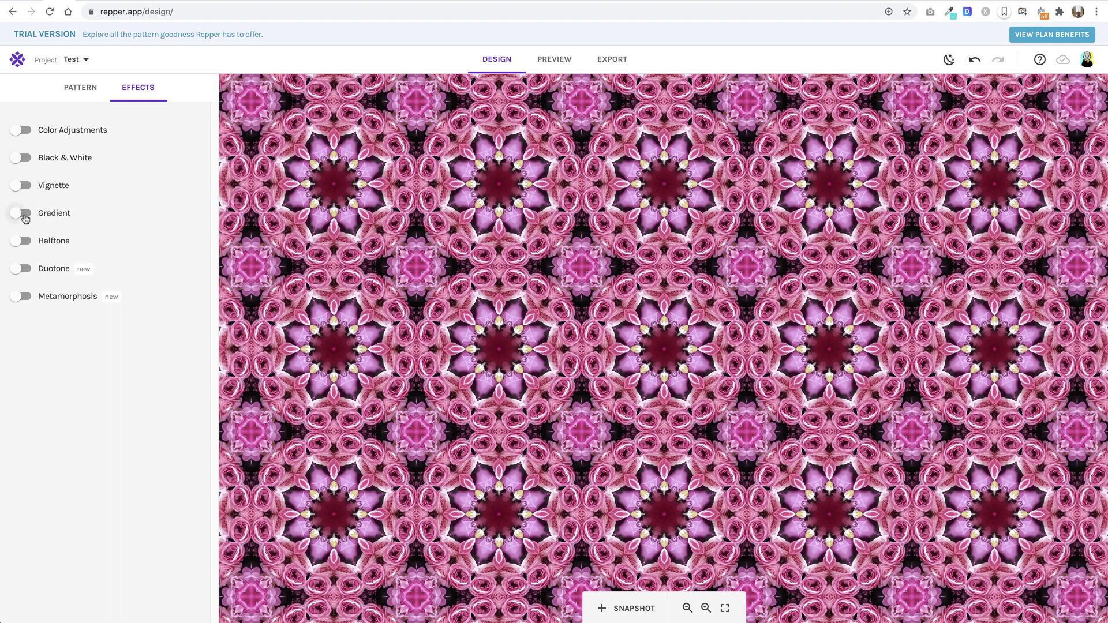
click(24, 214)
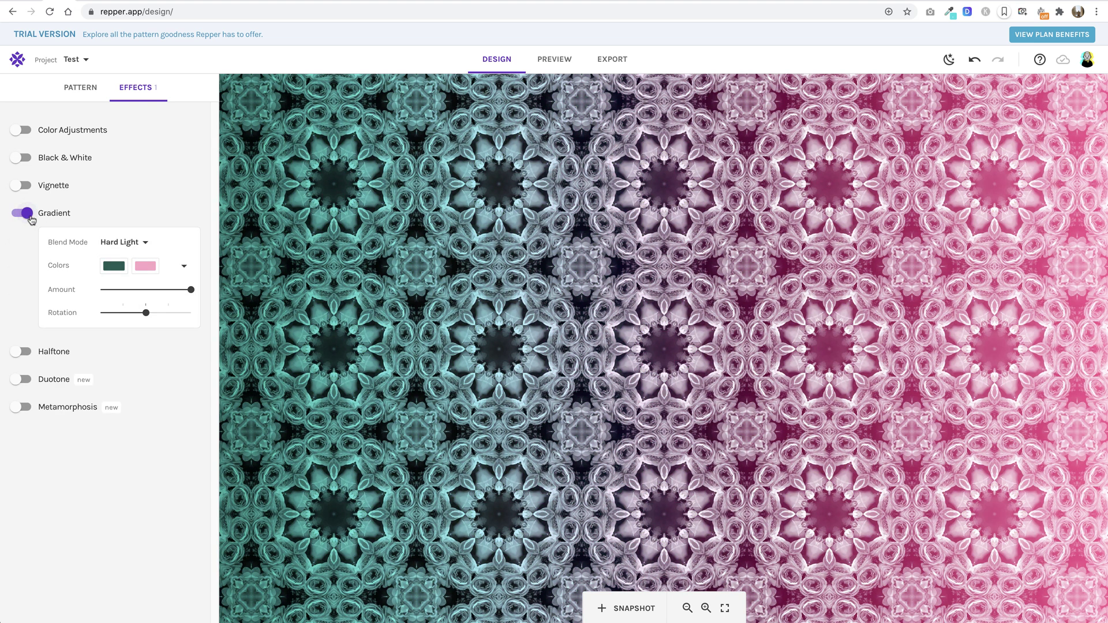
click(26, 215)
click(25, 270)
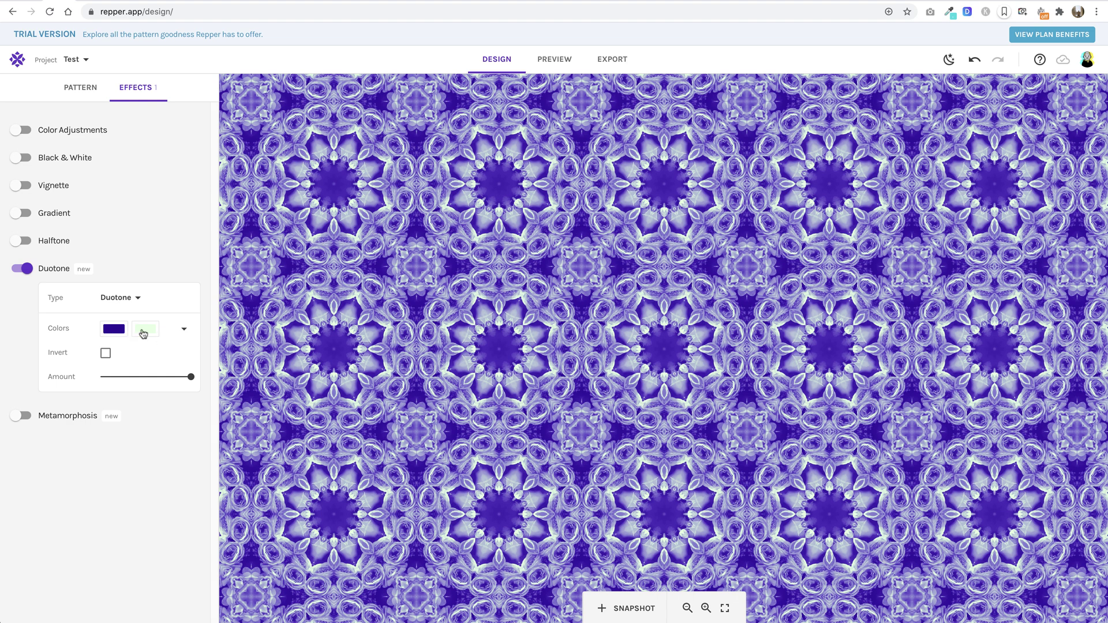
click(23, 269)
- Try Metamorphosis with a larger Horizontal amount, then turn it off and return to Pattern settings
click(28, 295)
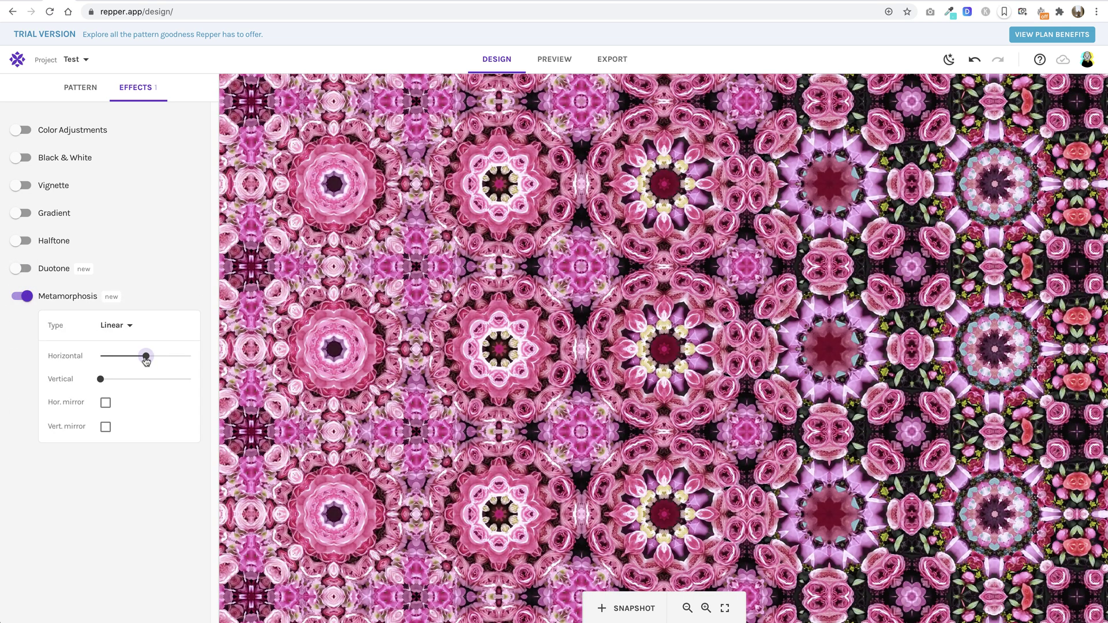
mouse_move(146, 360)
mouse_down()
mouse_move(155, 360)
mouse_move(131, 364)
mouse_move(150, 364)
mouse_up()
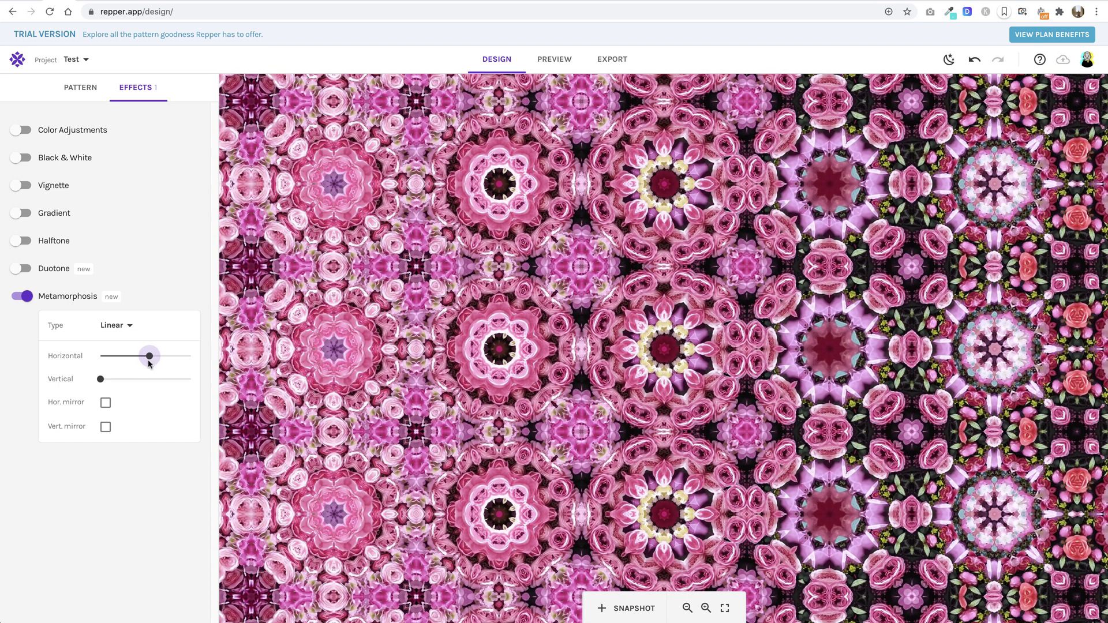
click(26, 296)
click(81, 91)
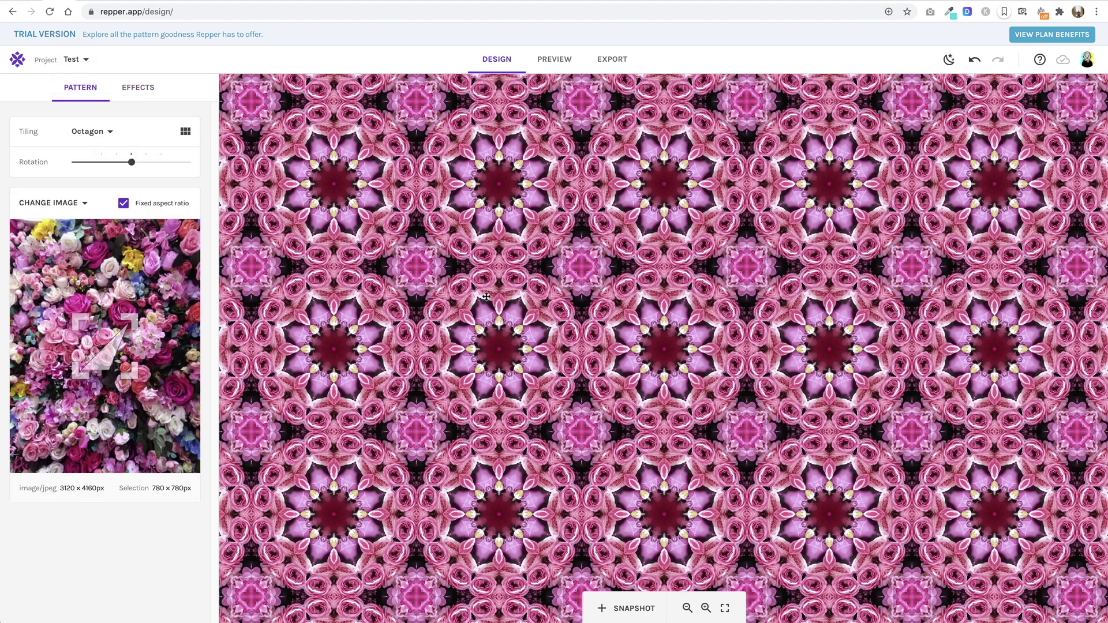
- Preview the pattern and check the export settings: 6×4 repeats, 1500×1000 px, 300 DPI, PNG
click(551, 68)
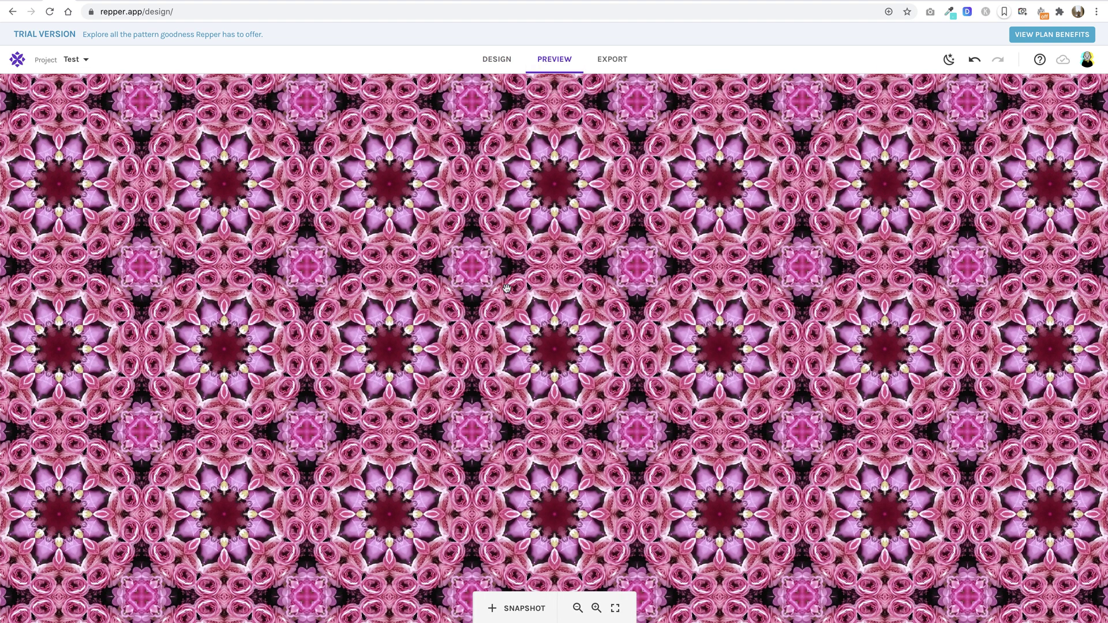
click(603, 63)
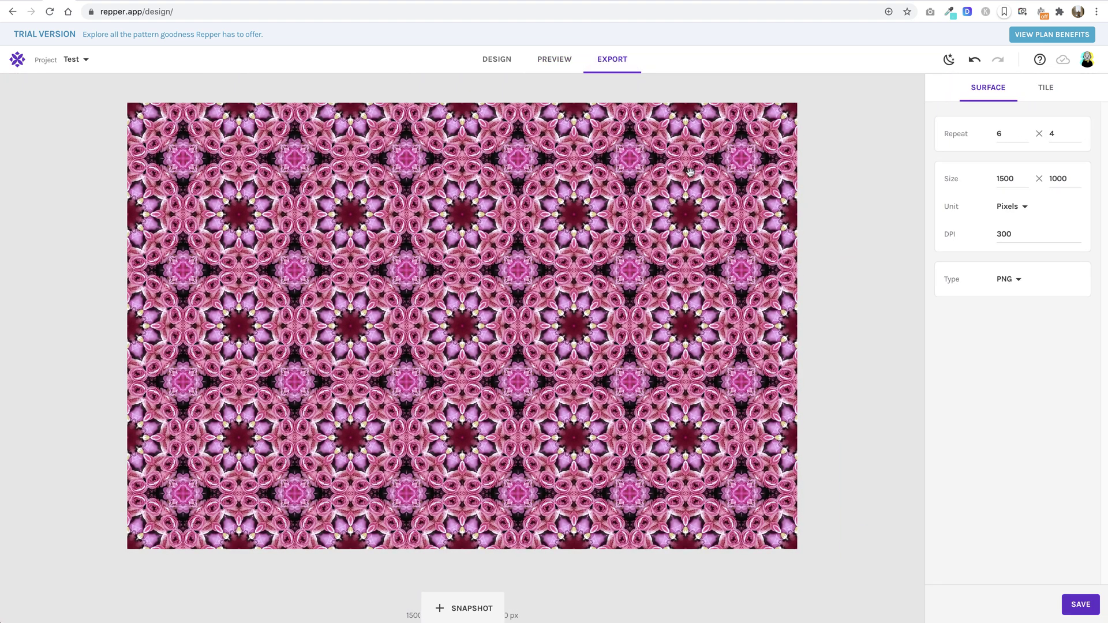
click(1016, 282)
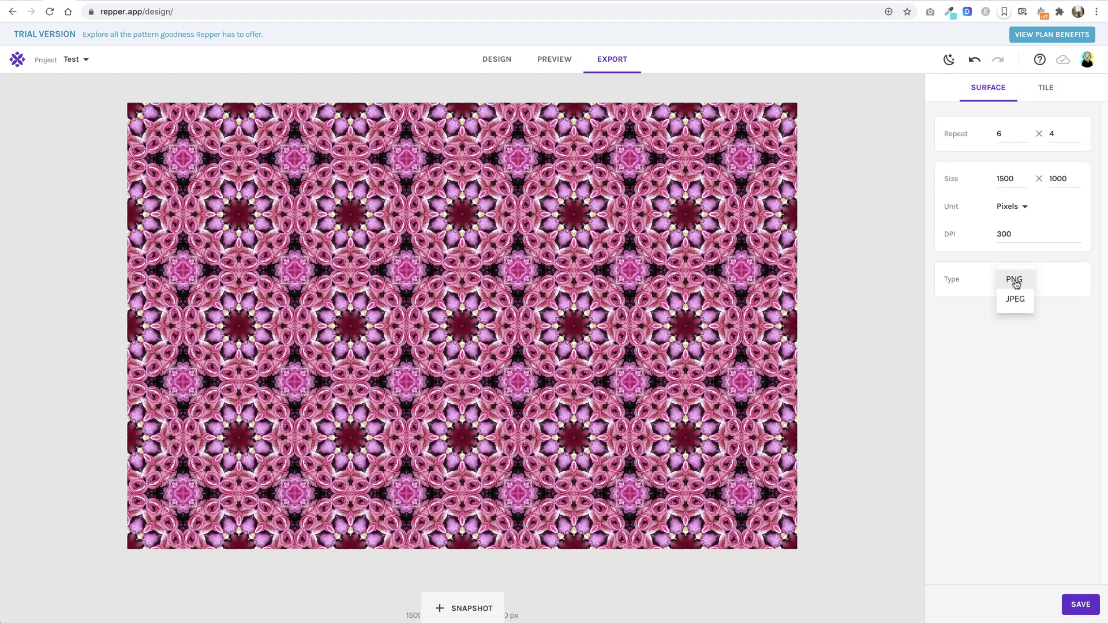
click(968, 340)
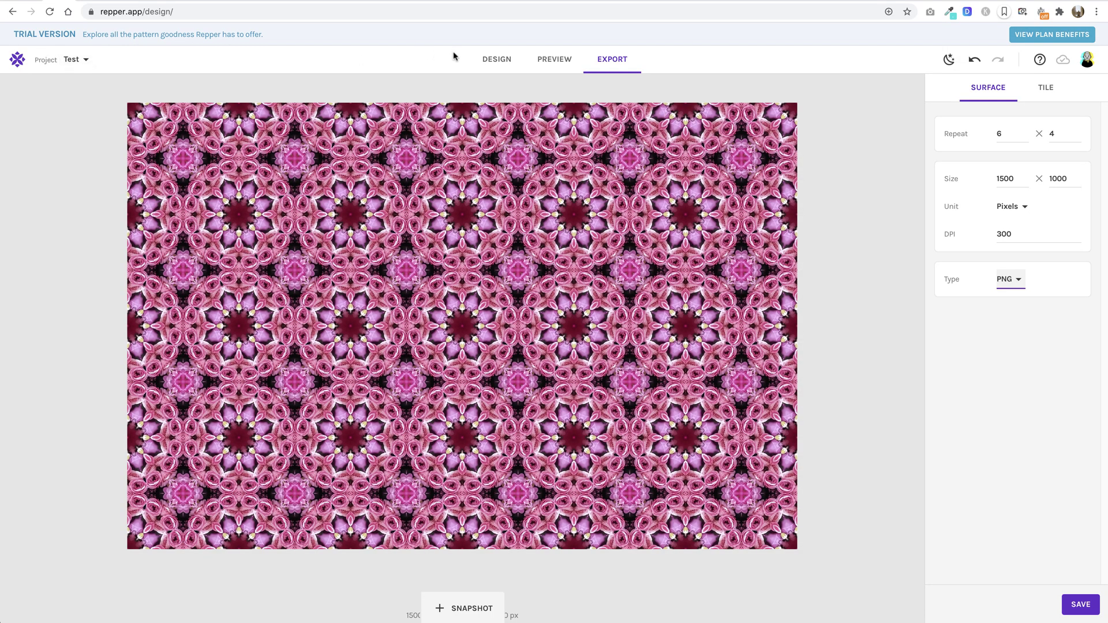
- Replace the rose photo with the purple-toned portrait from My Library
click(483, 58)
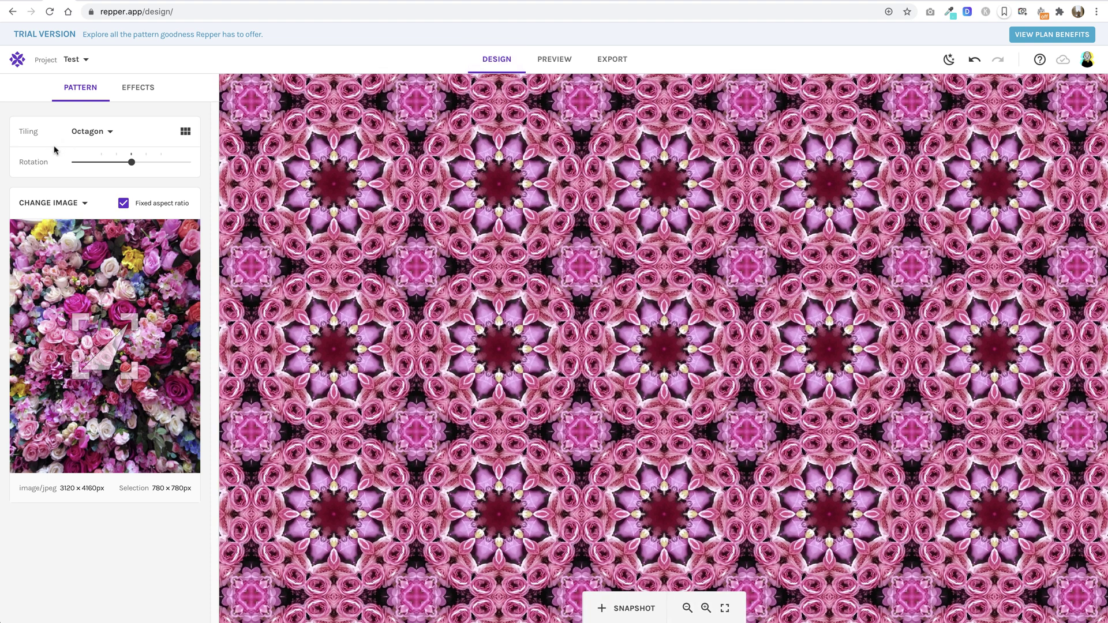
click(76, 203)
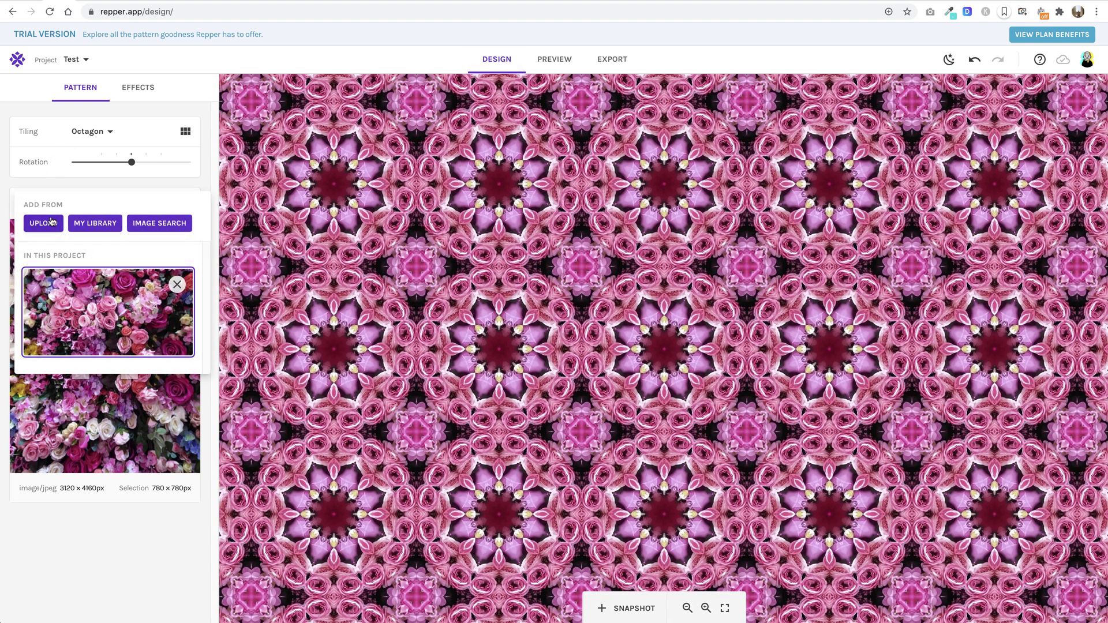
click(95, 224)
click(360, 226)
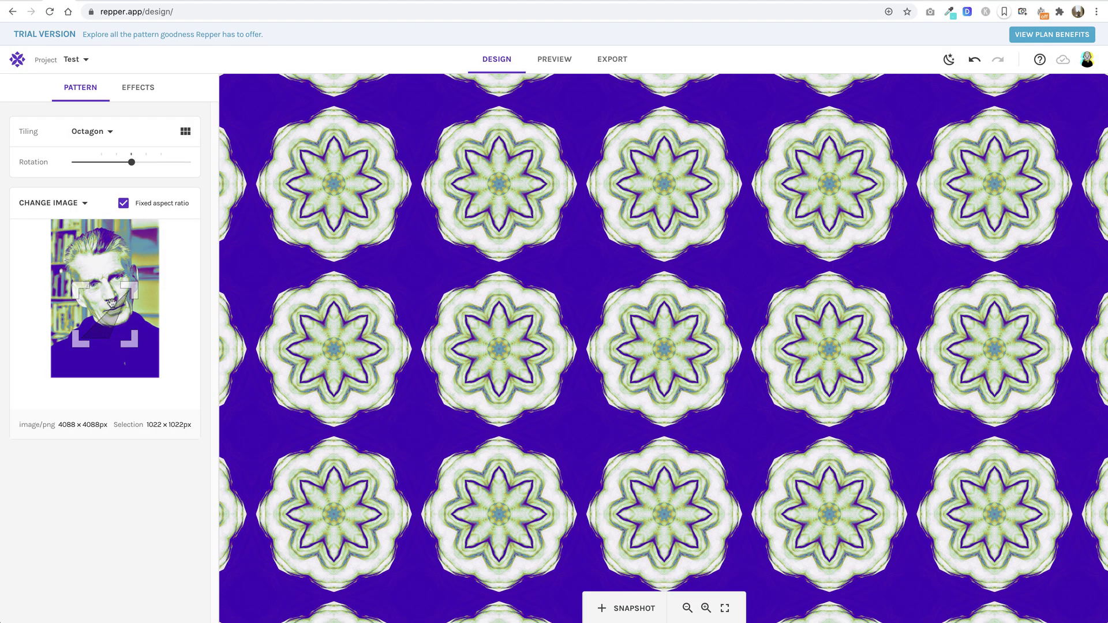
- Move the crop area onto the face and enlarge it around the head
drag(97, 313, 73, 252)
drag(117, 288, 166, 407)
drag(61, 347, 37, 388)
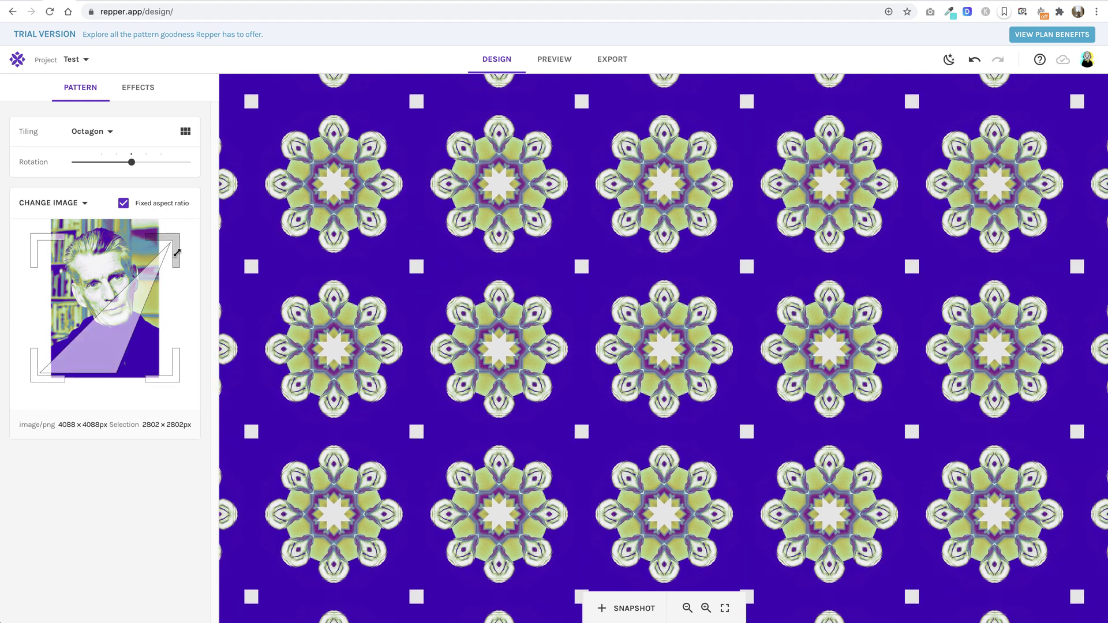
drag(173, 235, 199, 211)
drag(120, 249, 100, 250)
- Tile the portrait as Oblique Grid and trim the crop to a 424 × 687 px selection of heads
click(87, 131)
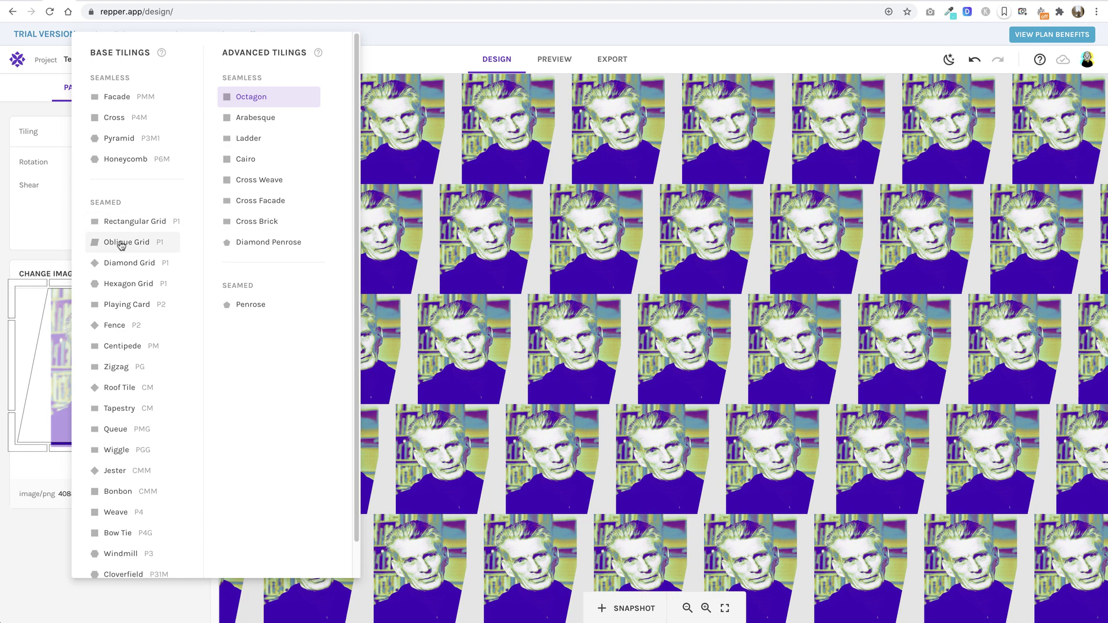
click(121, 243)
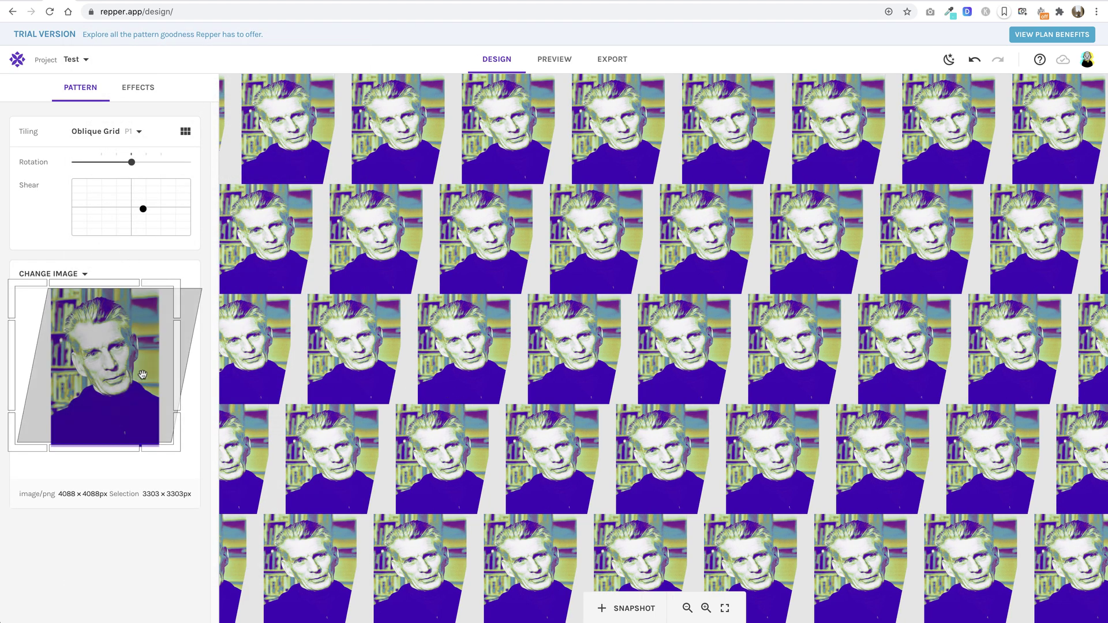
mouse_move(176, 284)
mouse_down()
mouse_move(61, 378)
mouse_move(126, 337)
mouse_move(173, 287)
mouse_up()
drag(80, 281, 39, 286)
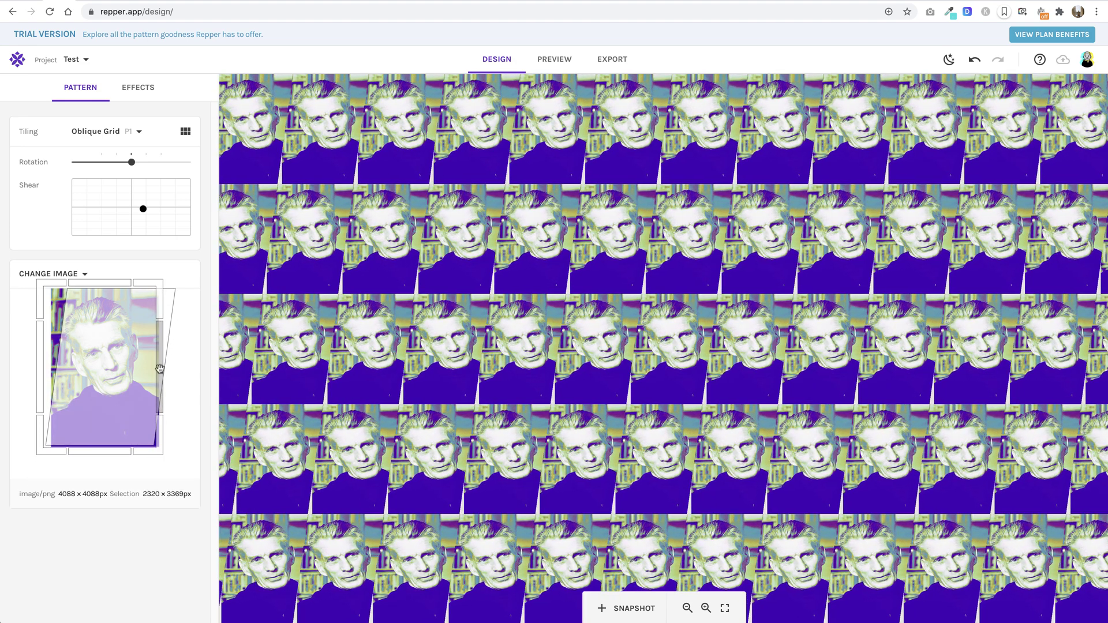
drag(39, 336, 51, 336)
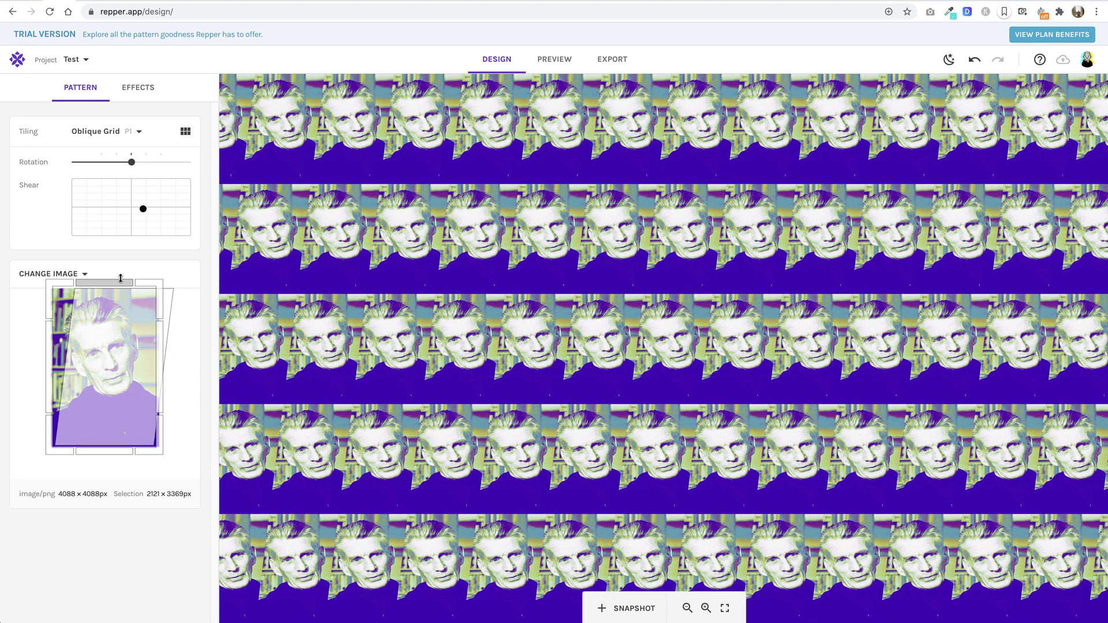
drag(118, 281, 119, 286)
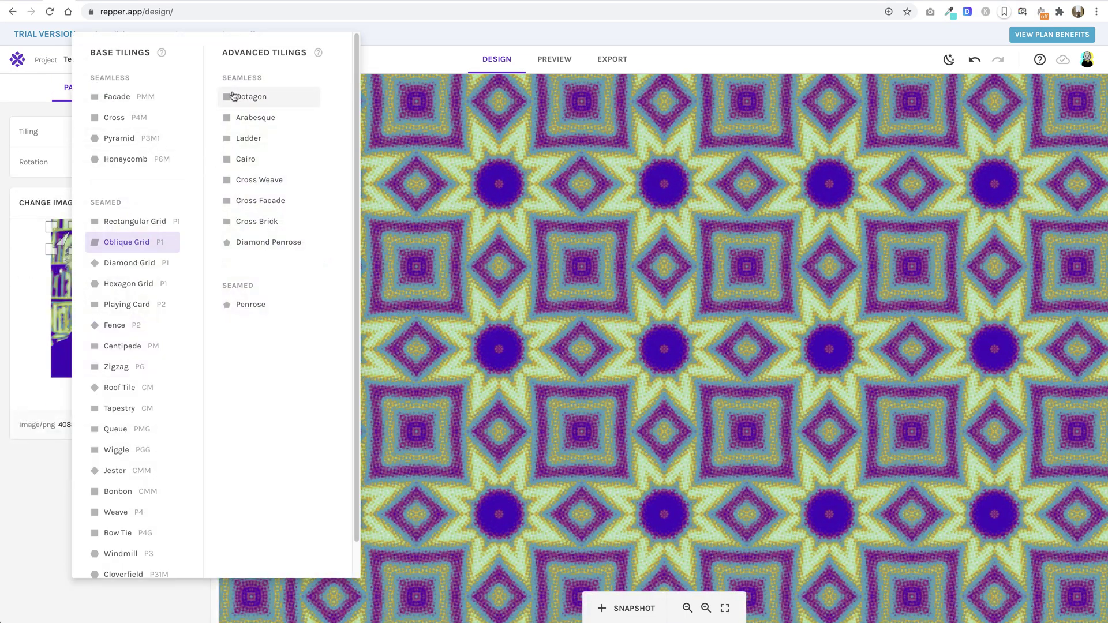
- Switch the tiling to Octagon and zoom out three steps to see more repeats
click(233, 96)
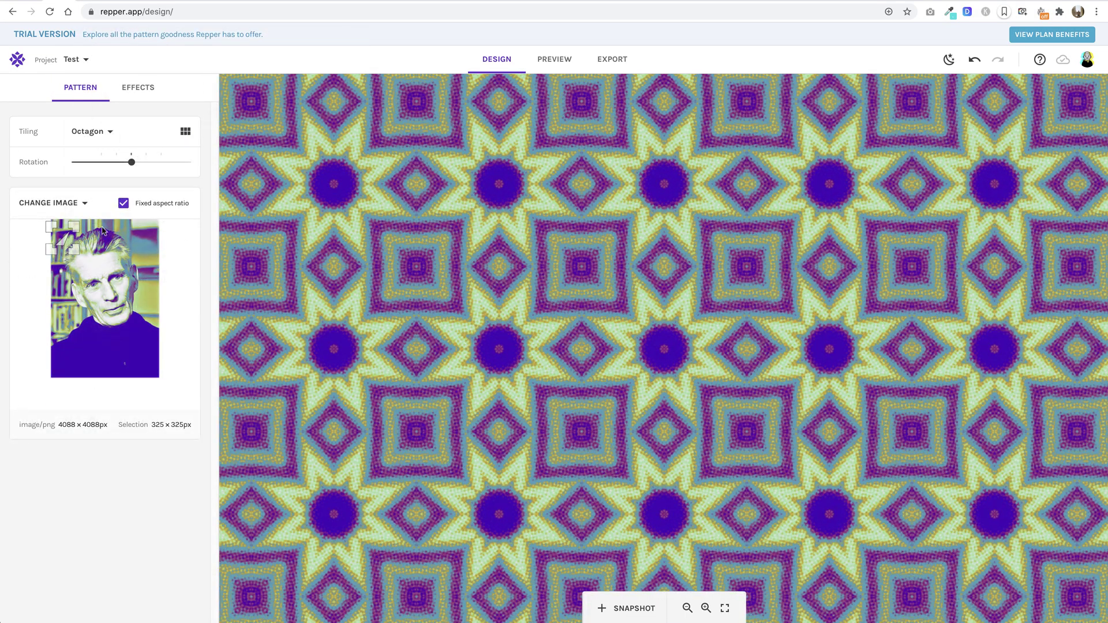
click(682, 607)
click(682, 607)
click(682, 607)
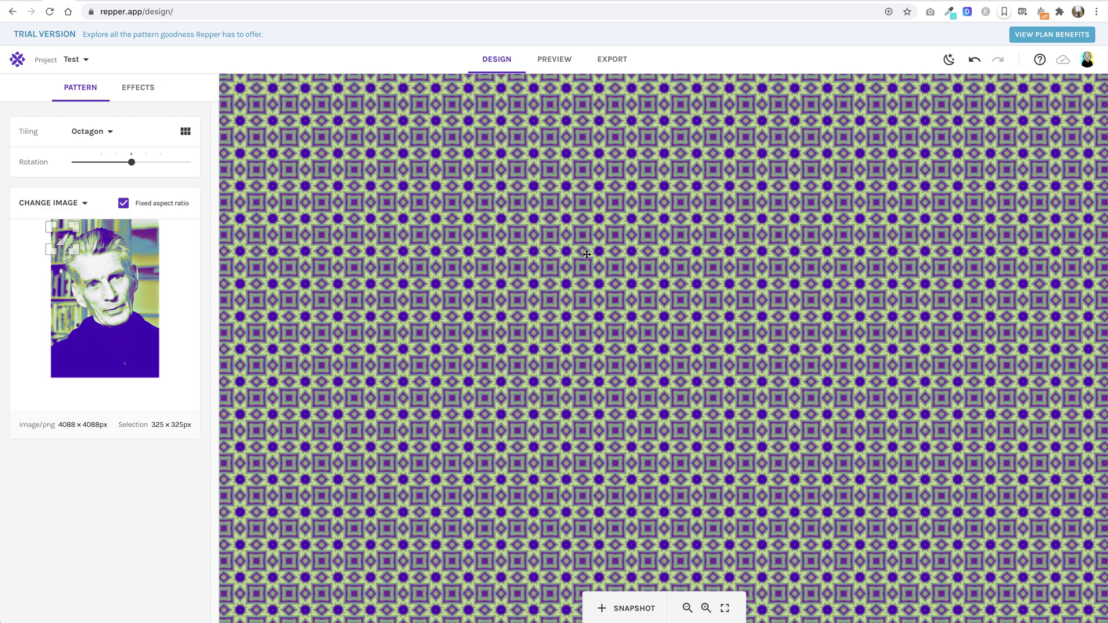
- Resize the crop to a 623 × 623 px square and move it over the face
scroll(598, 258, up, 1)
scroll(598, 257, down, 1)
scroll(572, 286, down, 5)
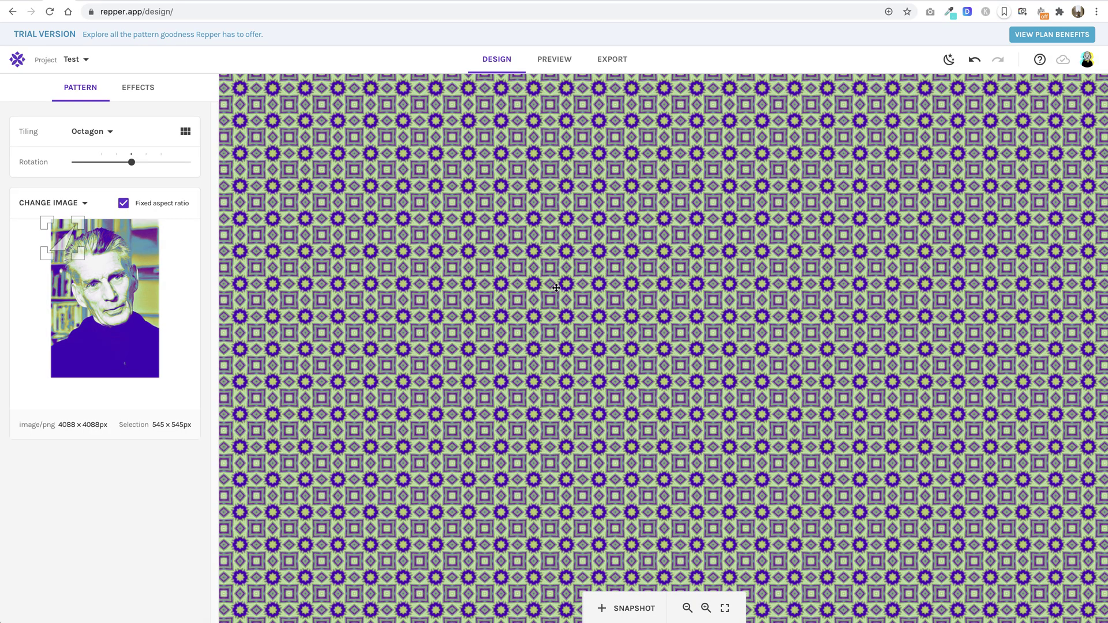
scroll(556, 287, down, 5)
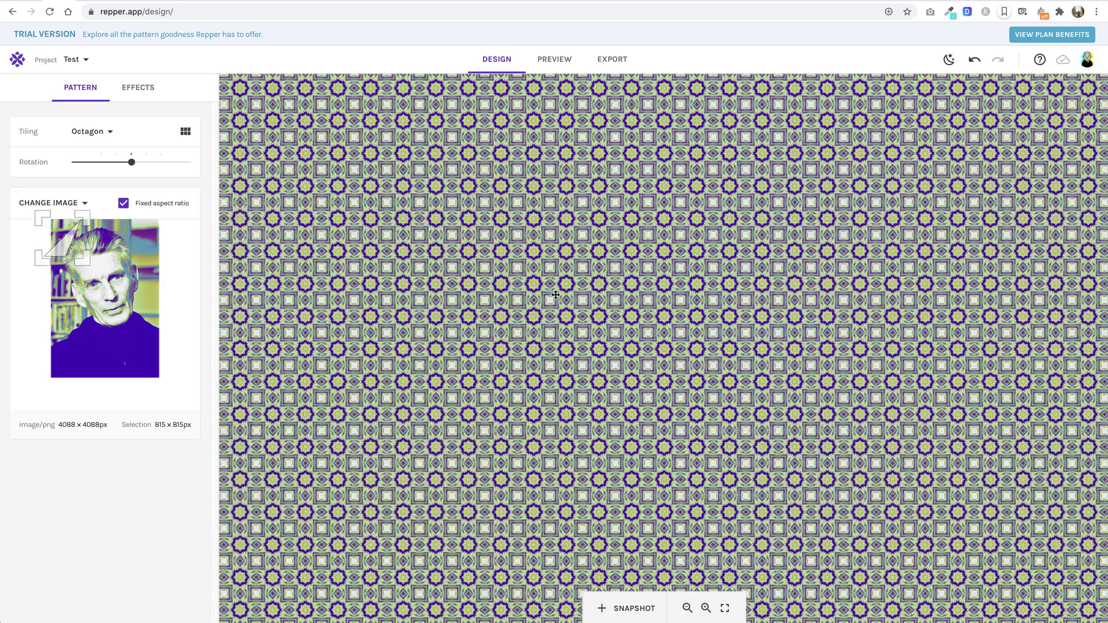
scroll(556, 295, up, 6)
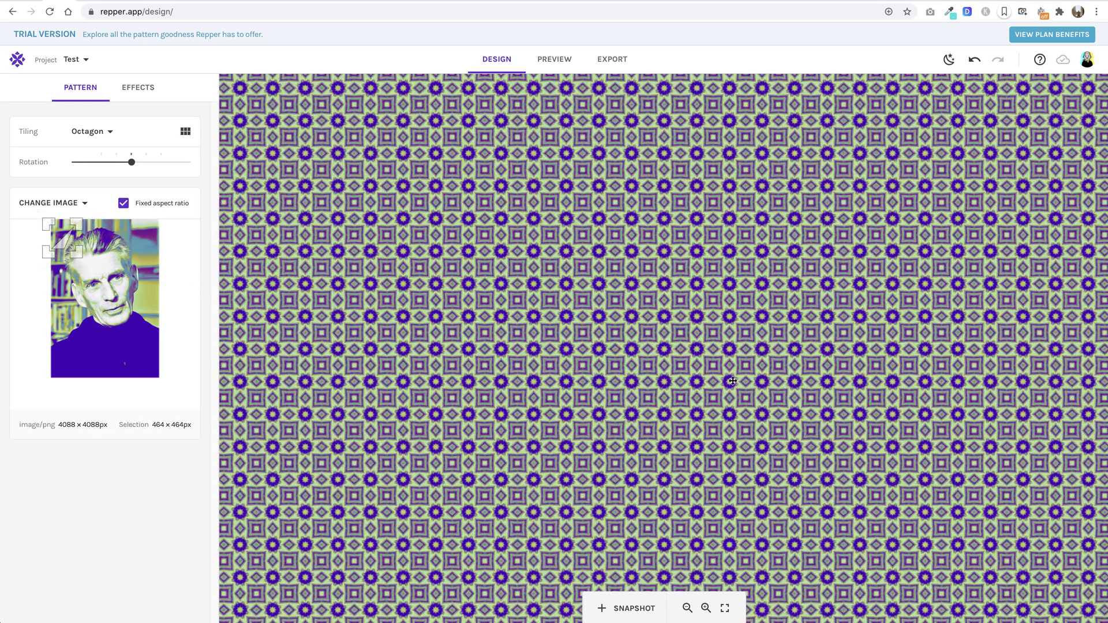
scroll(732, 381, down, 3)
drag(65, 236, 71, 300)
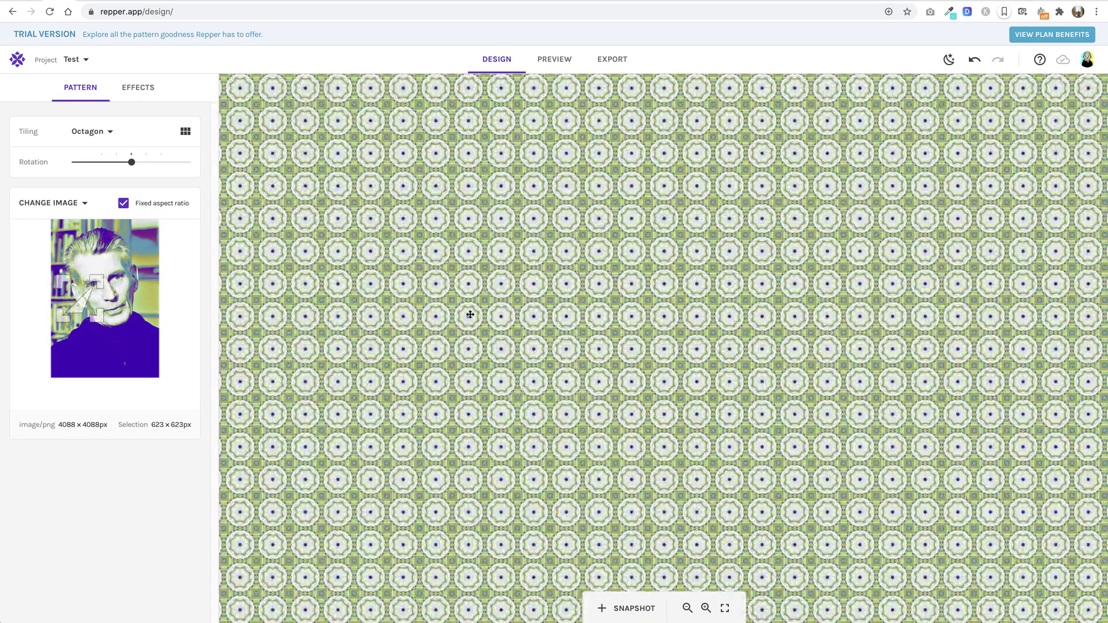
- Save a snapshot, shift the crop square onto the face, and save a second snapshot
click(633, 610)
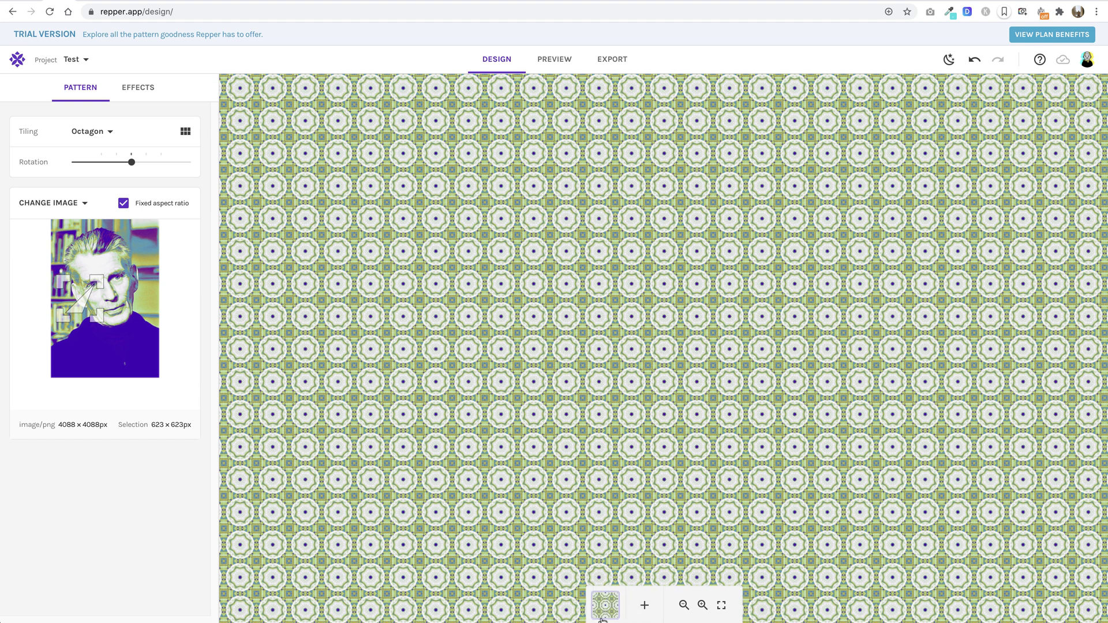
mouse_move(604, 618)
drag(83, 283, 106, 285)
click(656, 604)
- Enlarge the crop square to 2321 × 2321 px for green star motifs on purple
scroll(98, 290, down, 5)
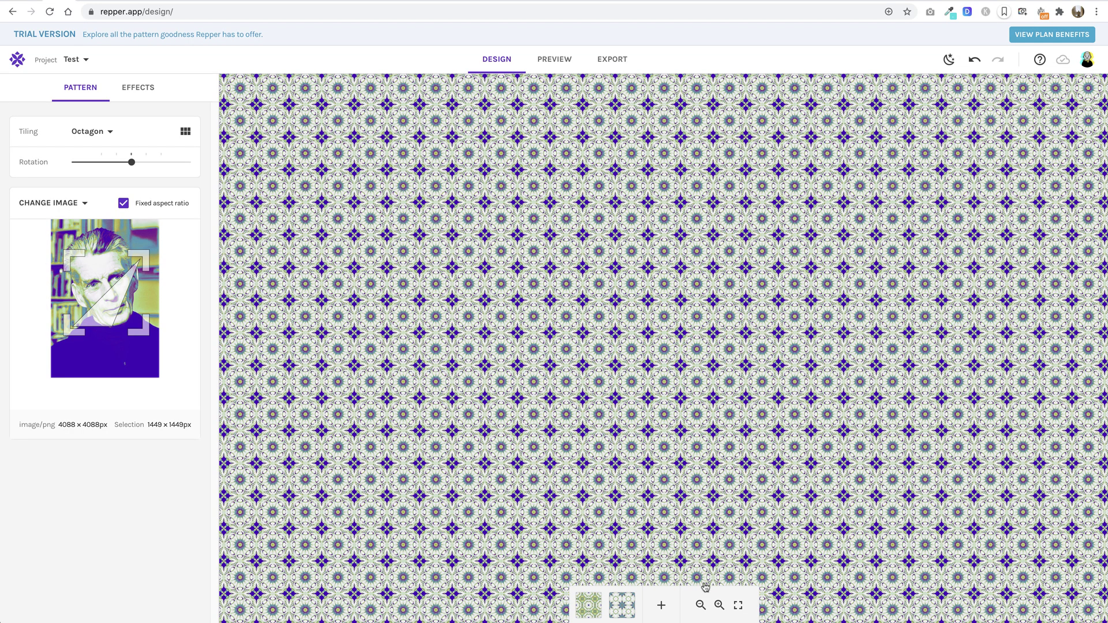
click(718, 605)
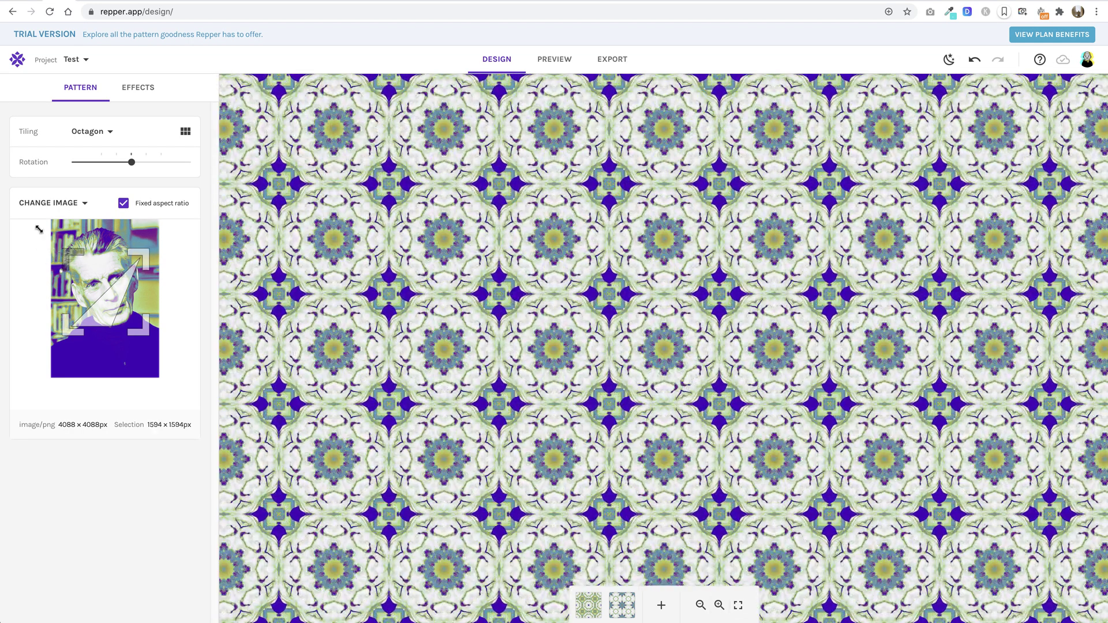
drag(28, 216, 46, 233)
drag(143, 348, 165, 385)
key(super+Tab)
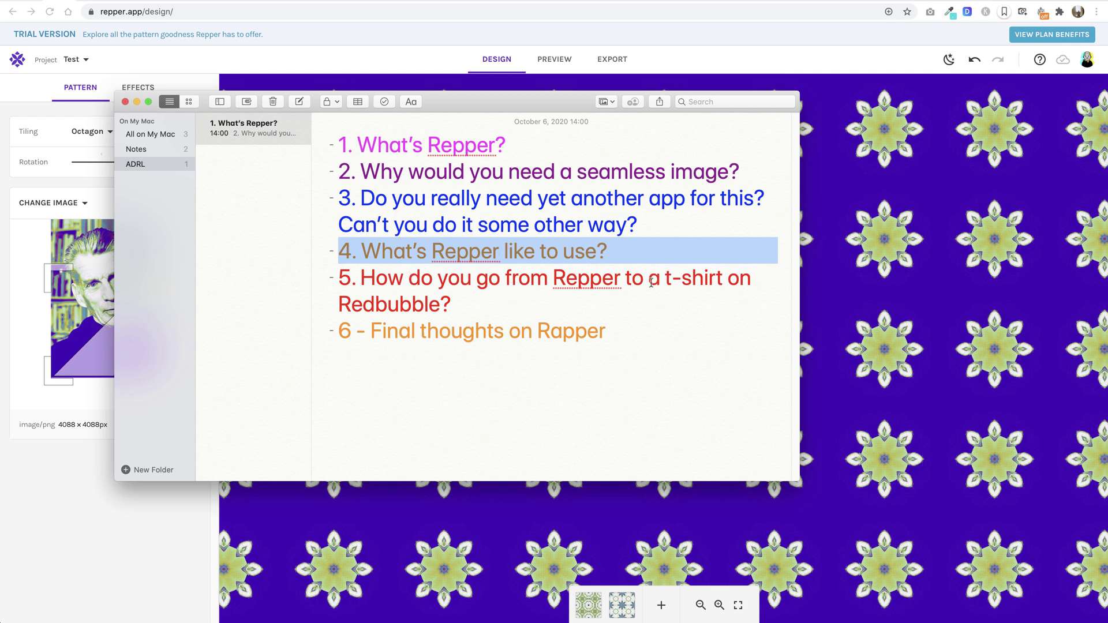
click(376, 281)
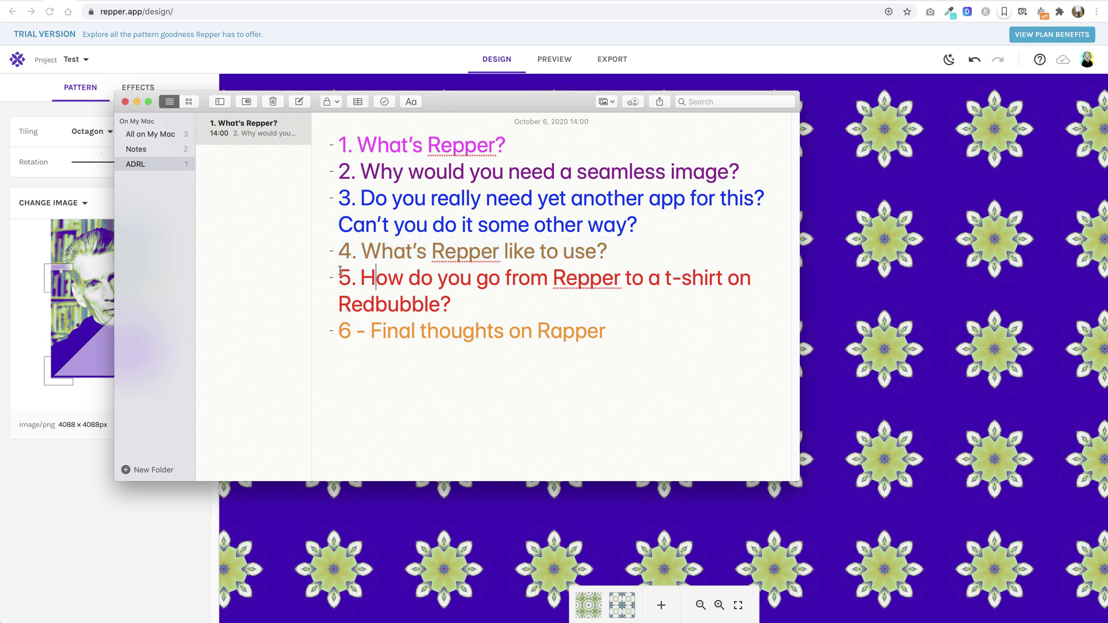
click(78, 484)
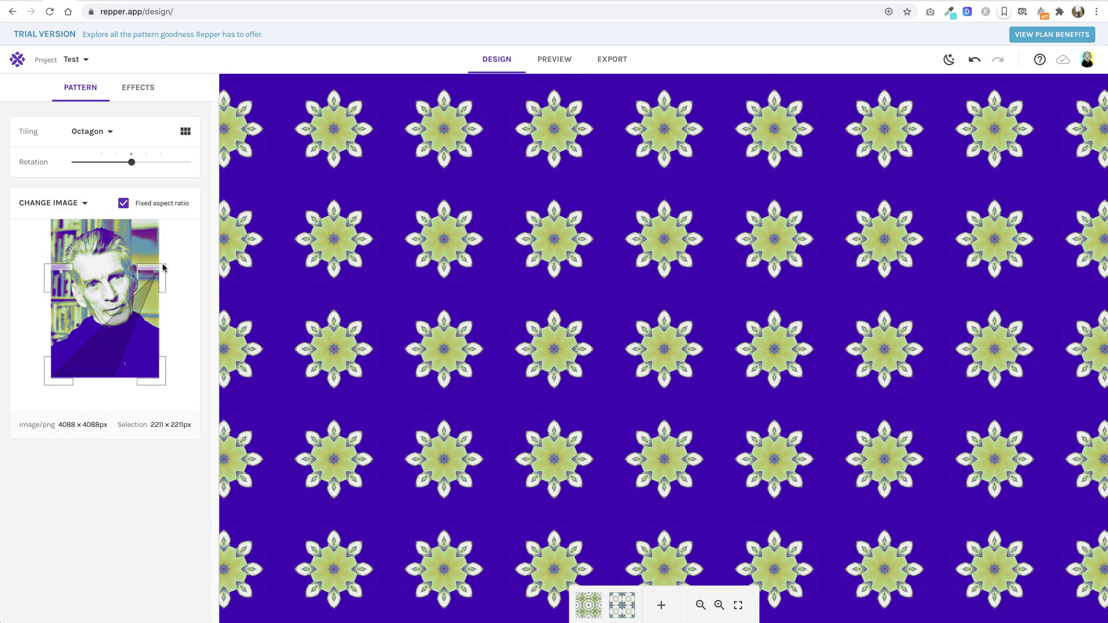
mouse_move(158, 271)
mouse_down()
mouse_move(178, 230)
mouse_move(180, 254)
mouse_move(174, 243)
mouse_move(168, 263)
mouse_up()
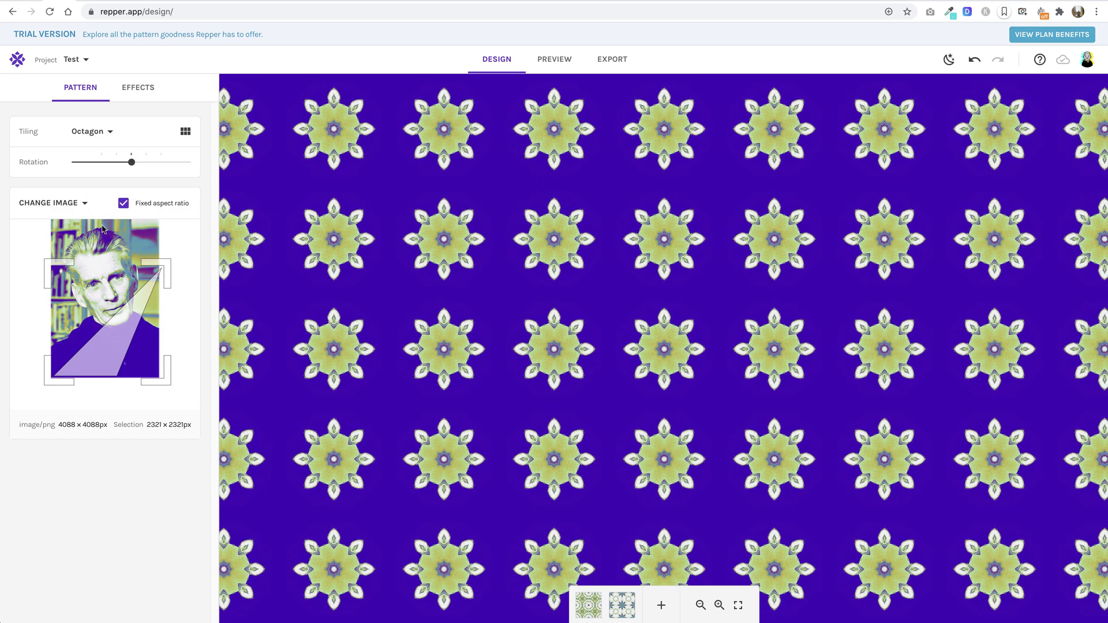
- Switch the portrait tiling to Diamond Grid and trim the crop to 2192 × 3283 px
drag(40, 264, 99, 240)
drag(151, 344, 148, 374)
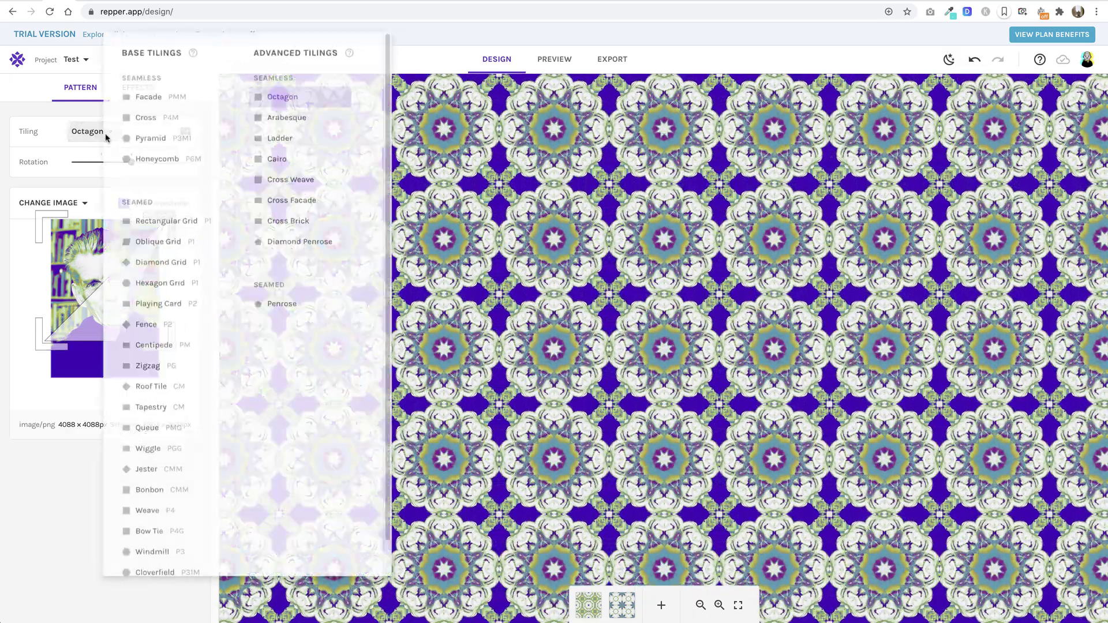
click(88, 131)
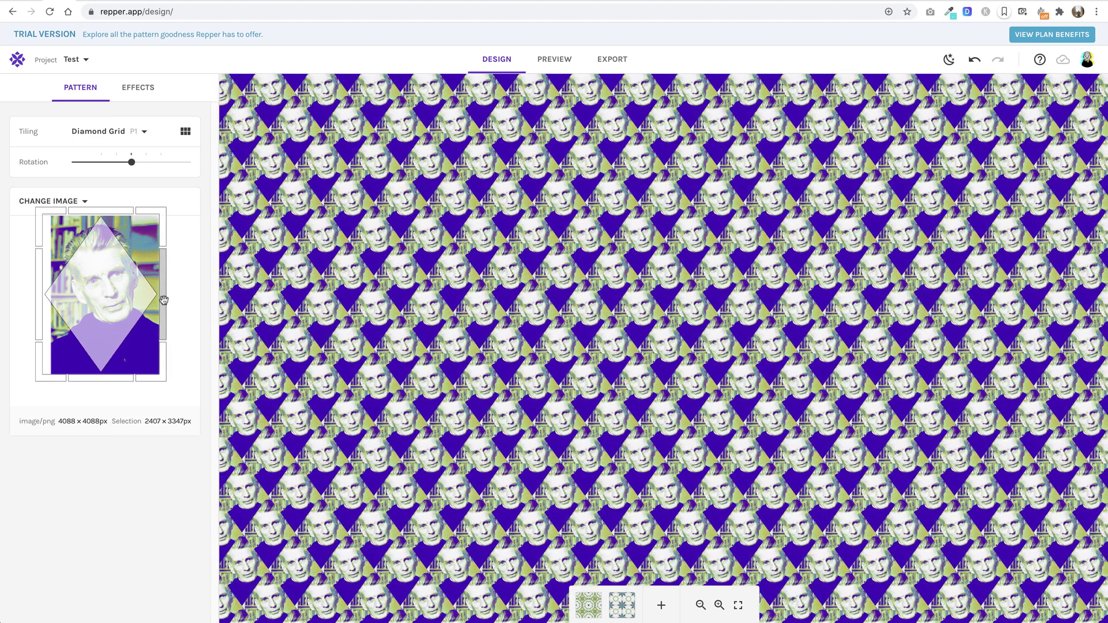
drag(48, 274, 57, 274)
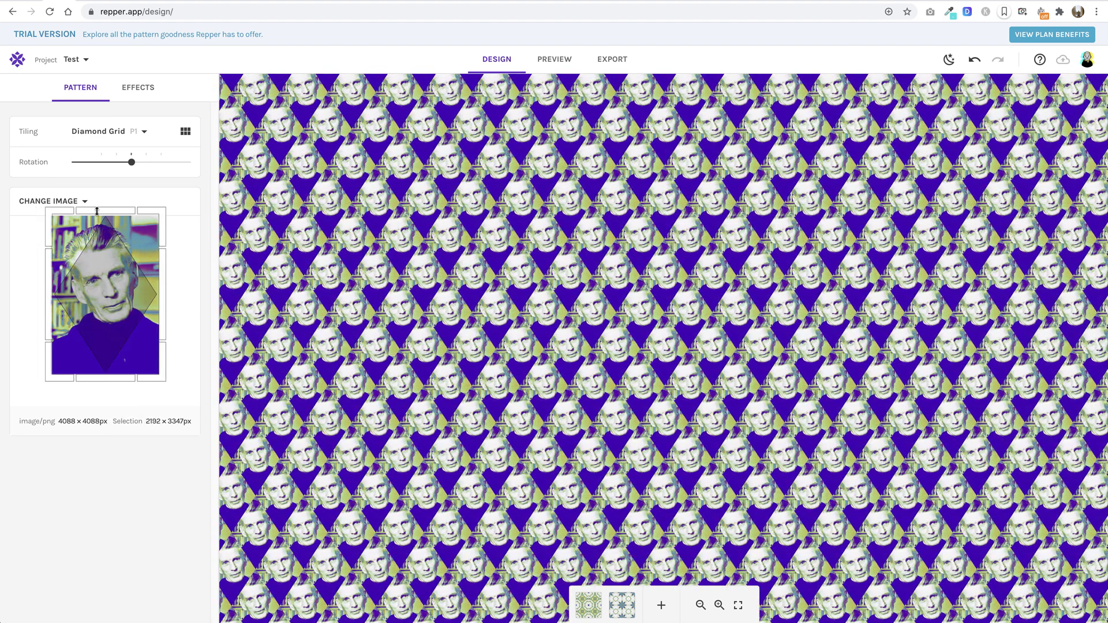
drag(99, 213, 100, 216)
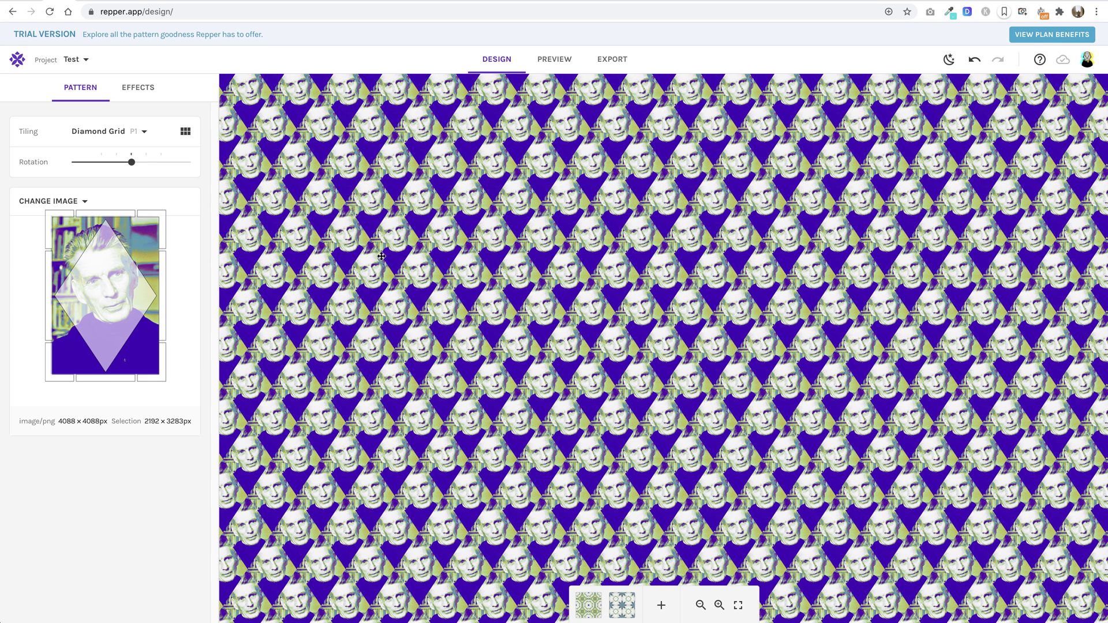
- Set the export size to 5000 × 5000 pixels and save the pattern as PNG
click(613, 60)
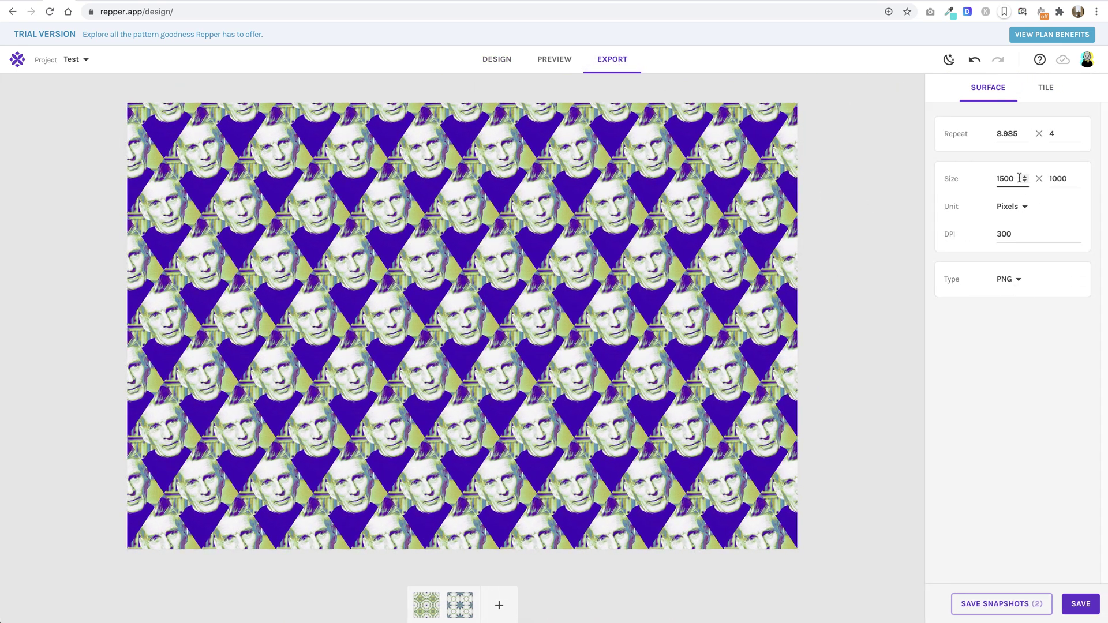
double_click(1004, 178)
text(5000)
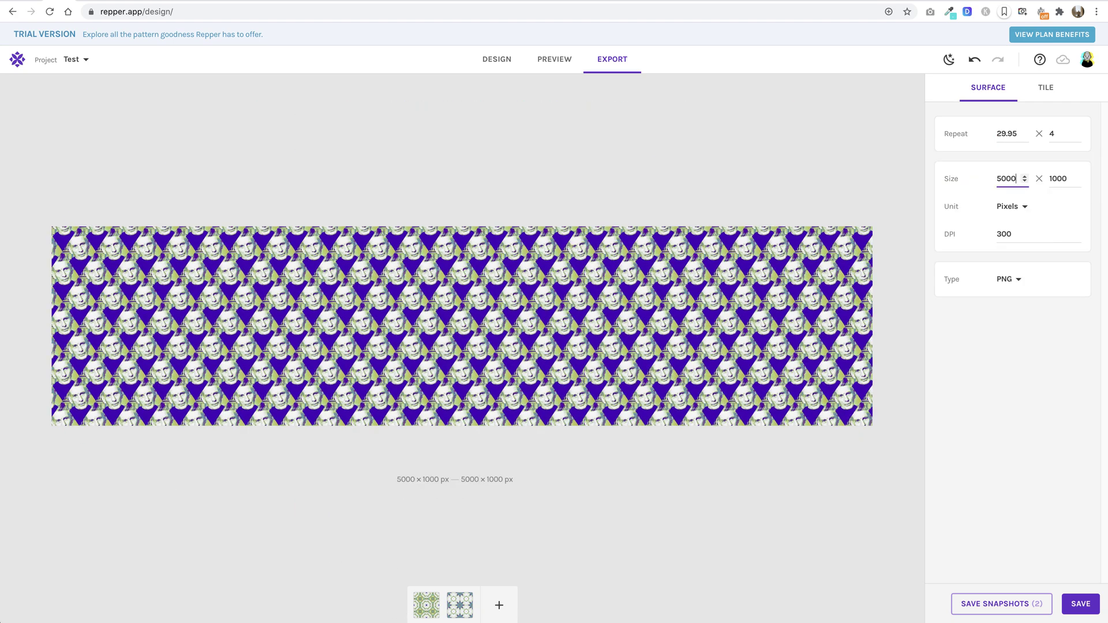
double_click(1063, 177)
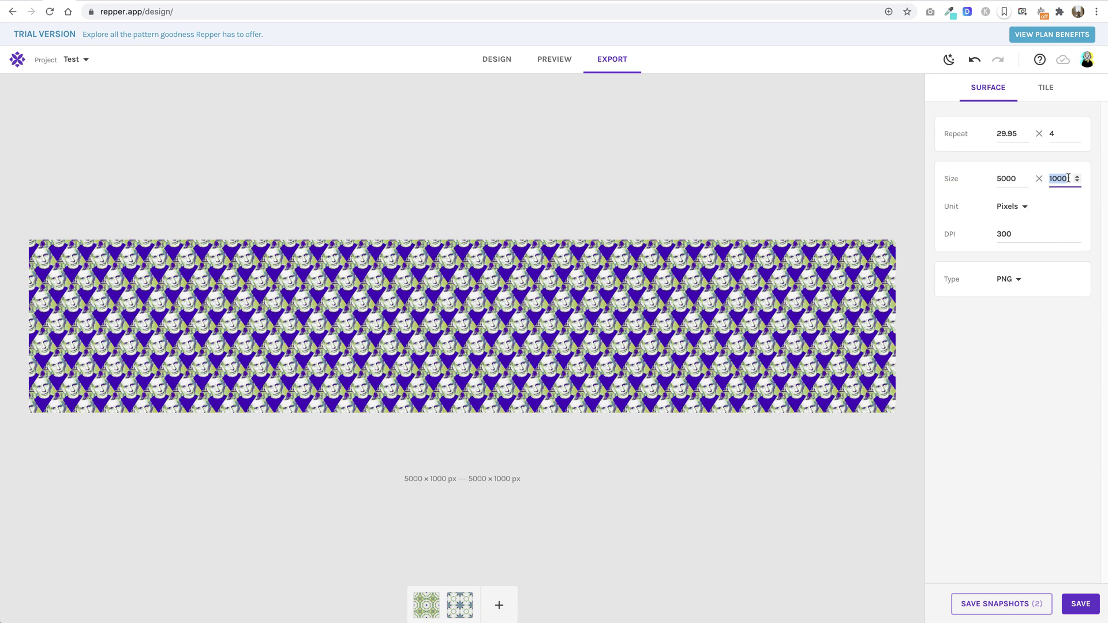
text(5000)
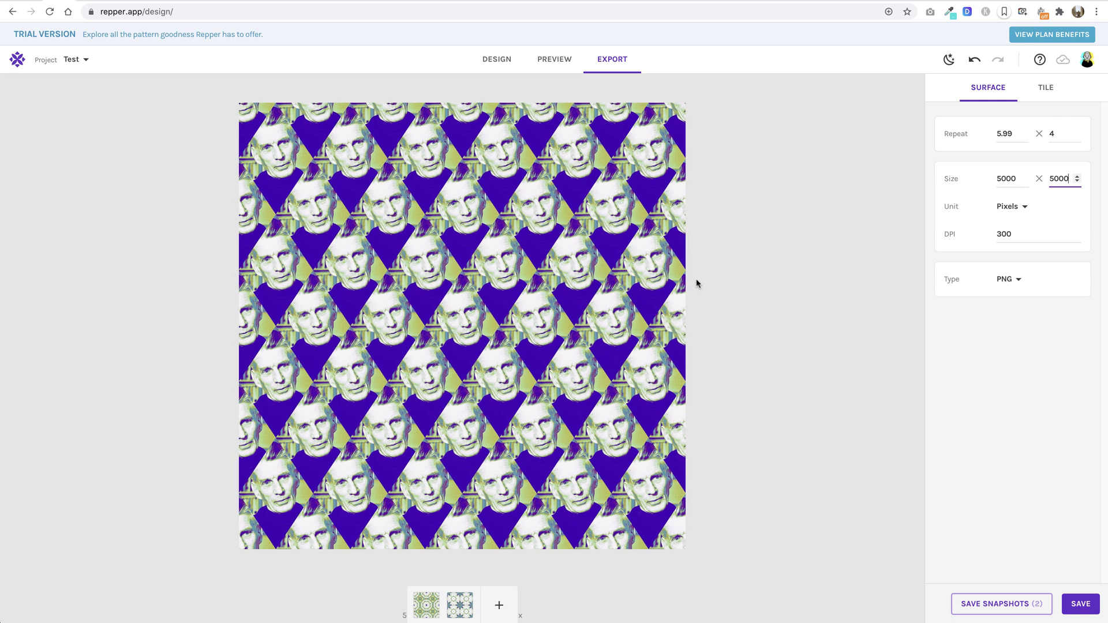
click(1072, 606)
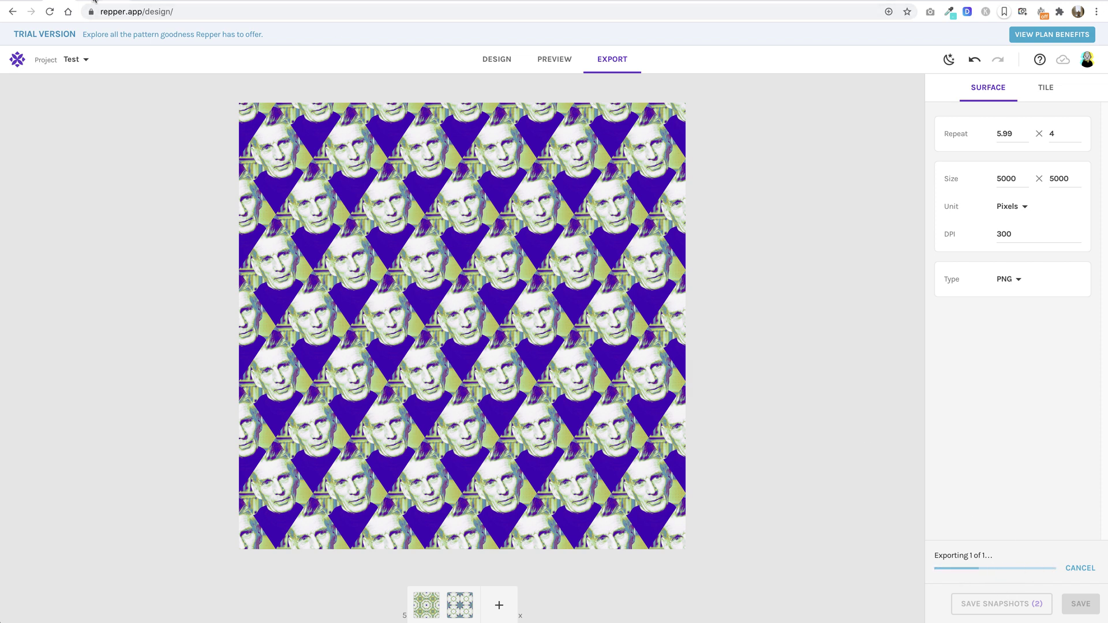
- Go to the Redbubble tab and choose Add New Work from the avatar menu
click(95, 26)
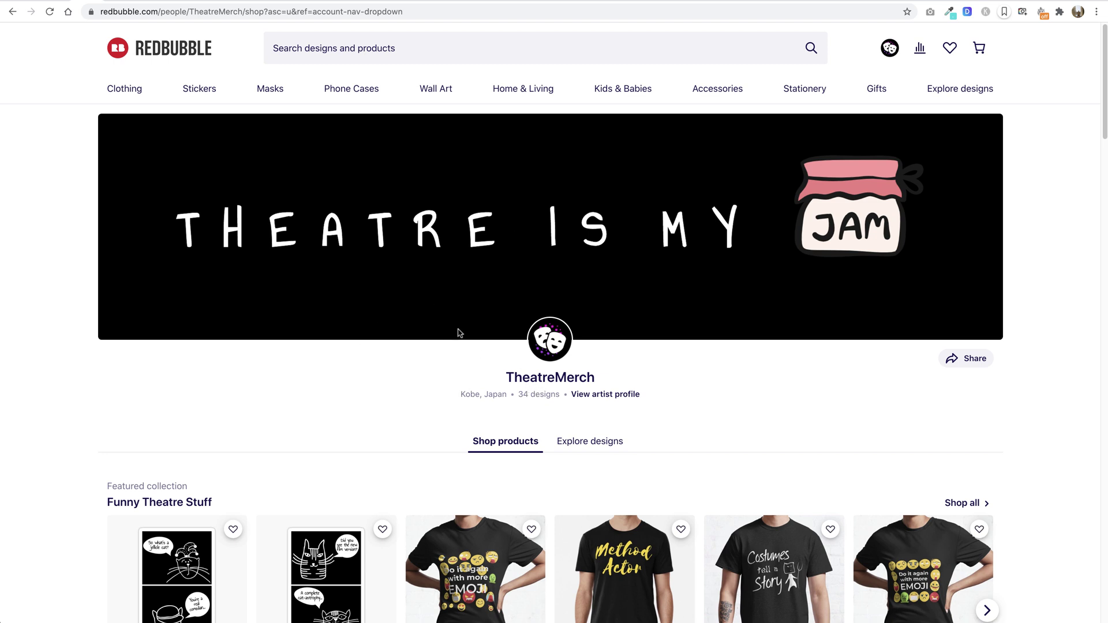
click(895, 52)
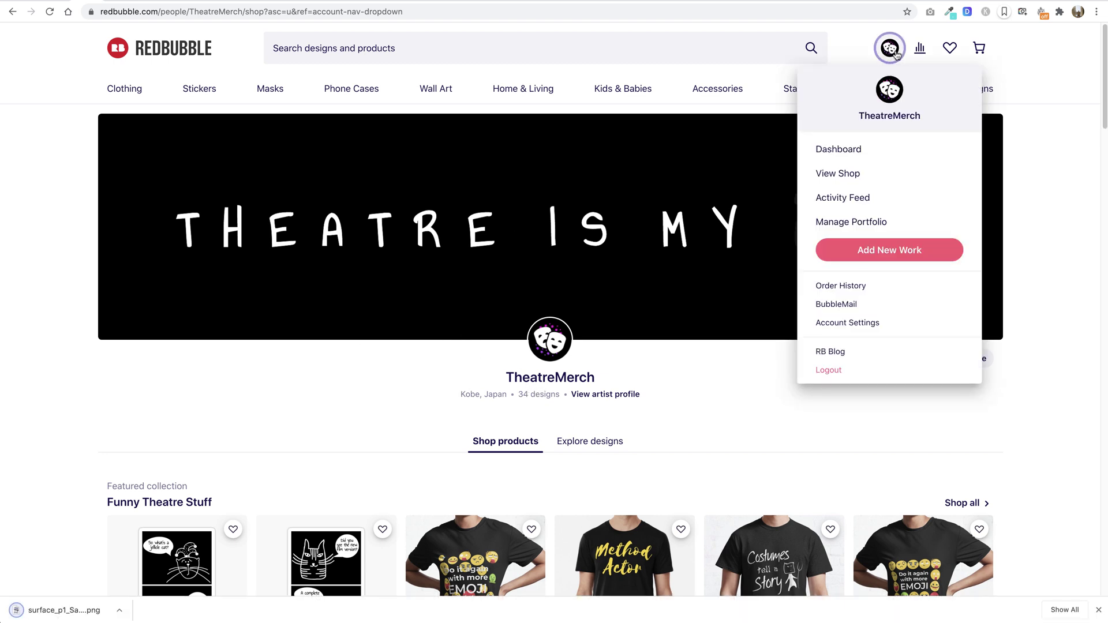
click(889, 259)
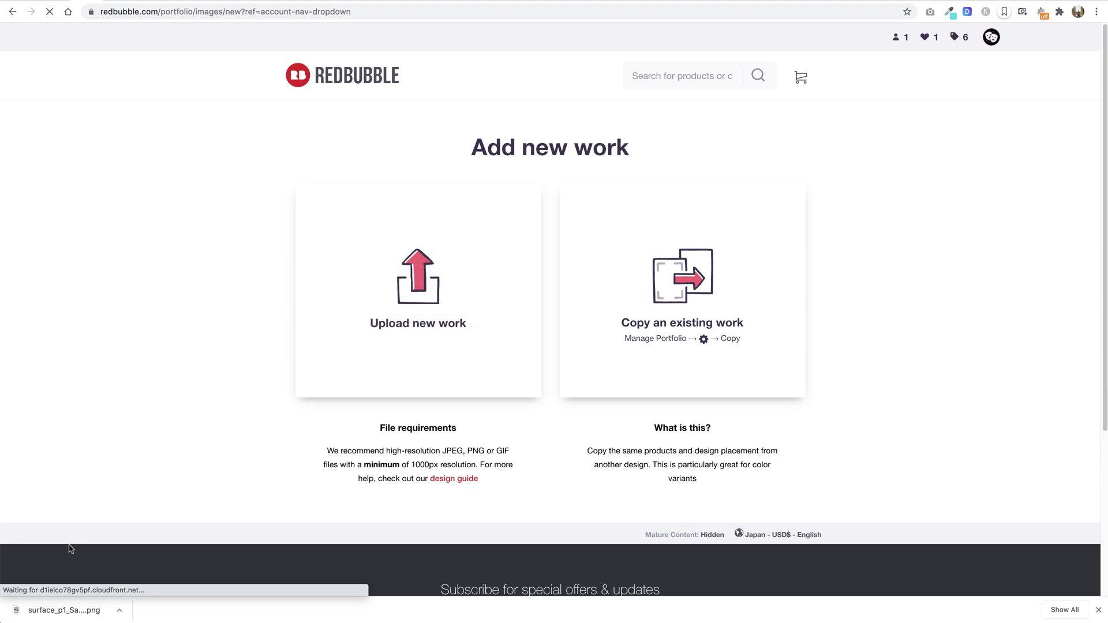
- Upload the exported pattern PNG and start the title 'Beckett ad infinitum'
drag(55, 611, 414, 324)
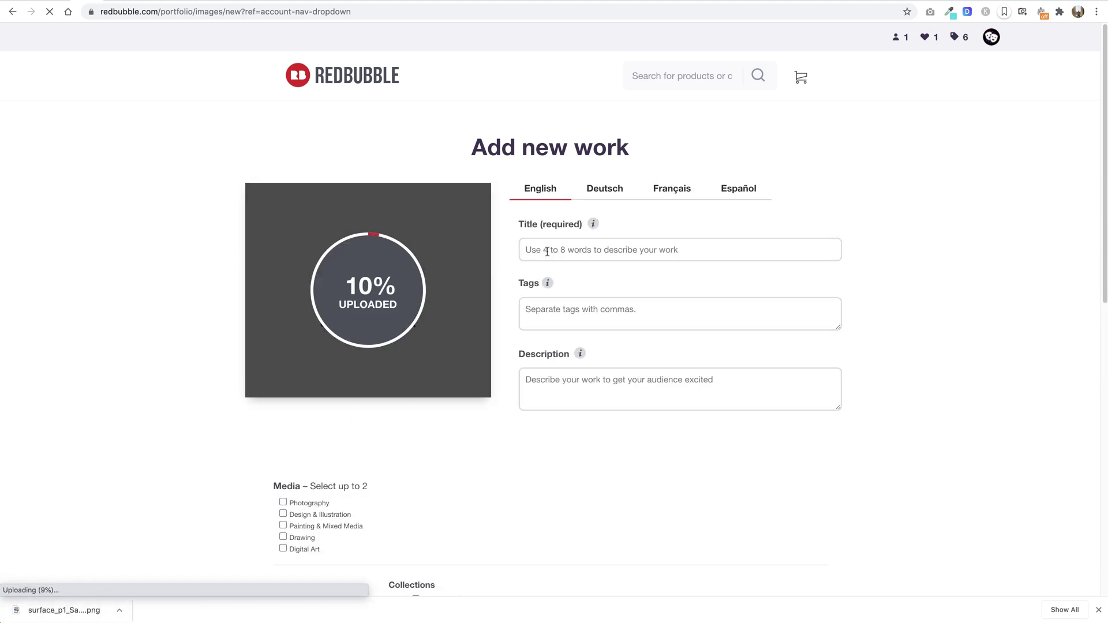
click(549, 253)
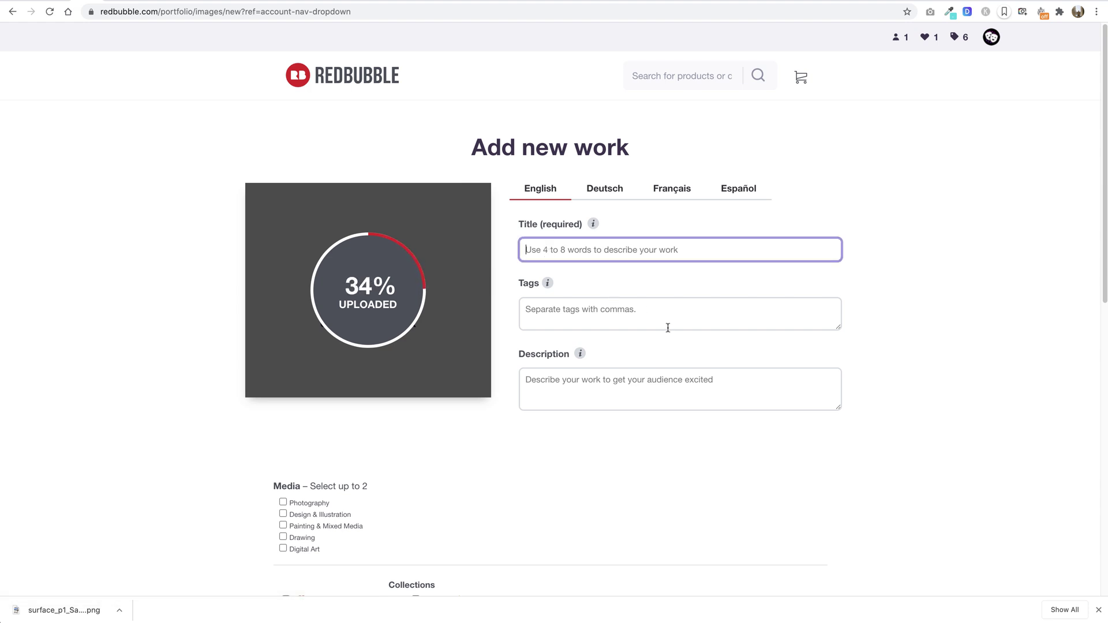
text(Beckett ad infinitum)
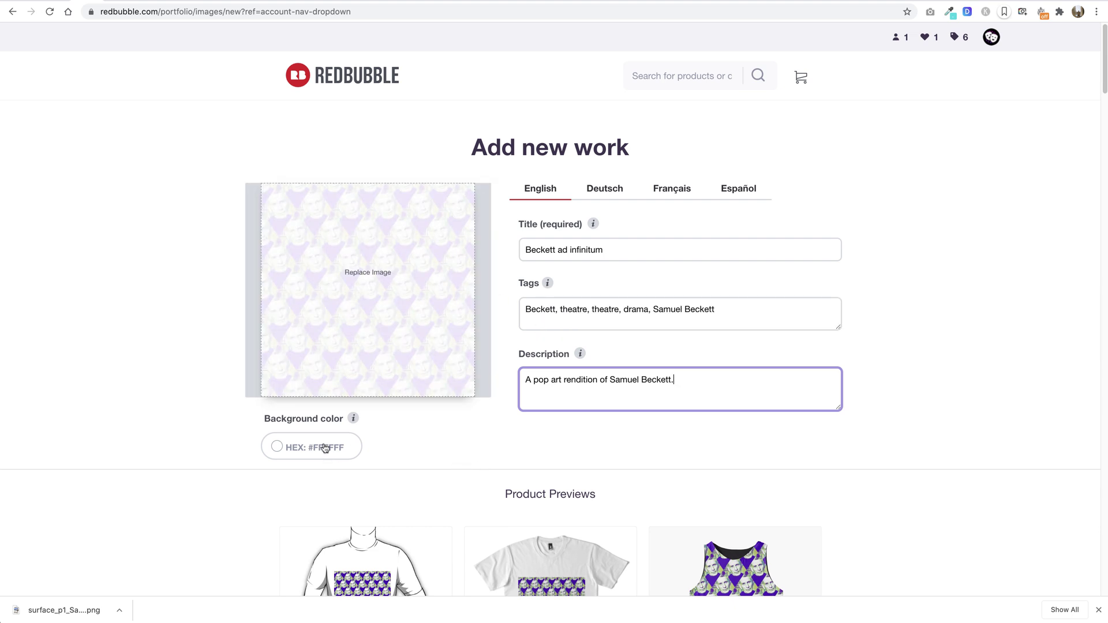
- Disable Standard Print Clothing and Large Print Clothing in the product previews
scroll(317, 445, down, 5)
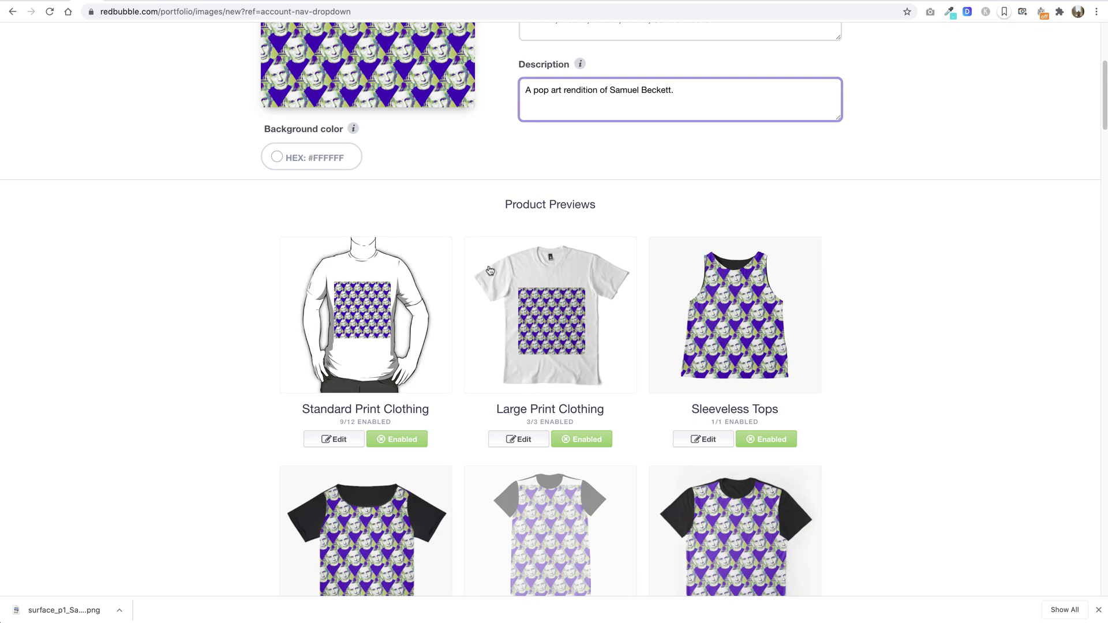
scroll(487, 271, down, 2)
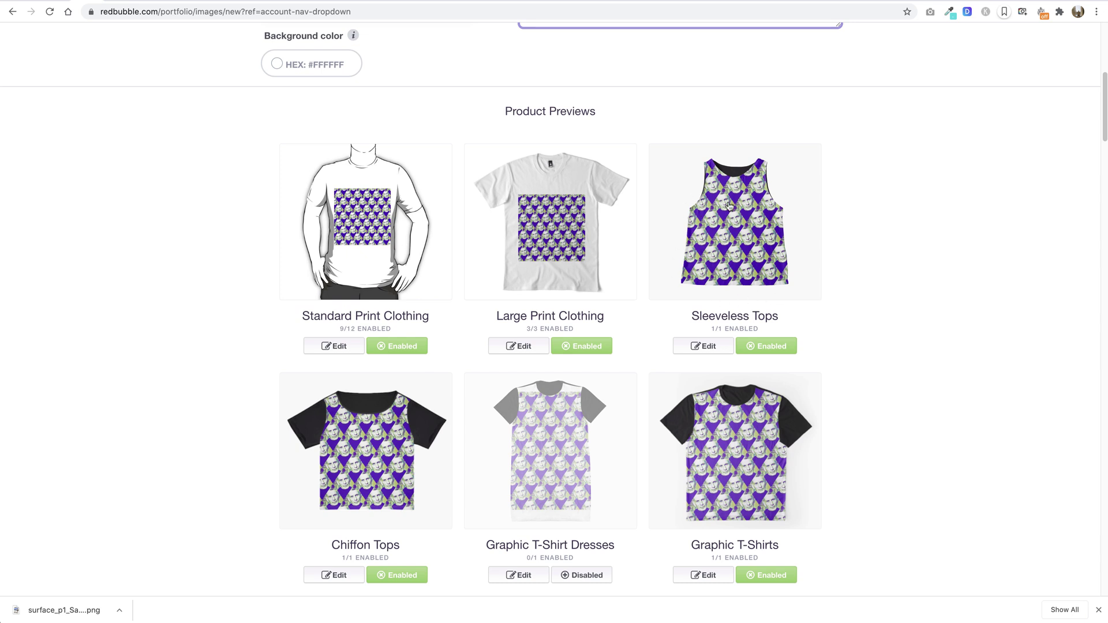
click(384, 344)
click(586, 346)
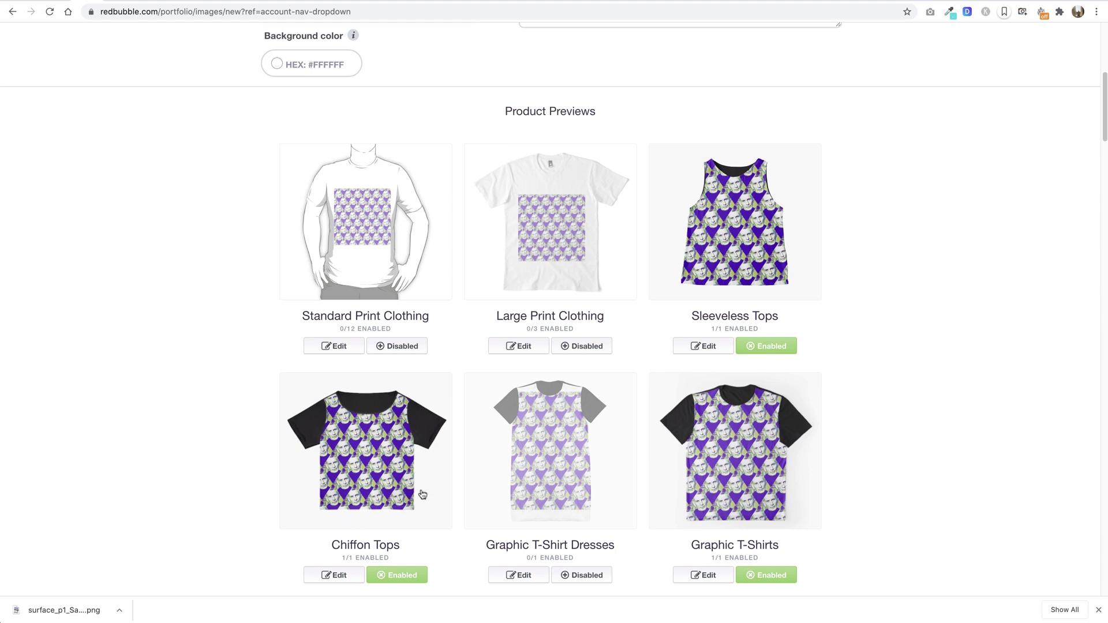
scroll(737, 457, down, 2)
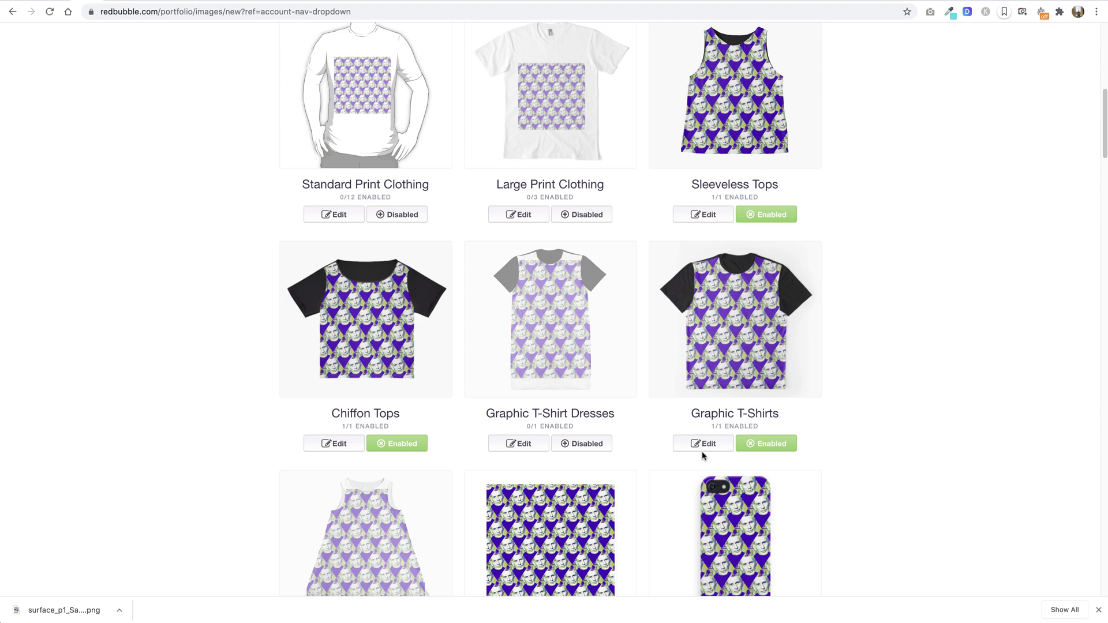
scroll(468, 294, down, 20)
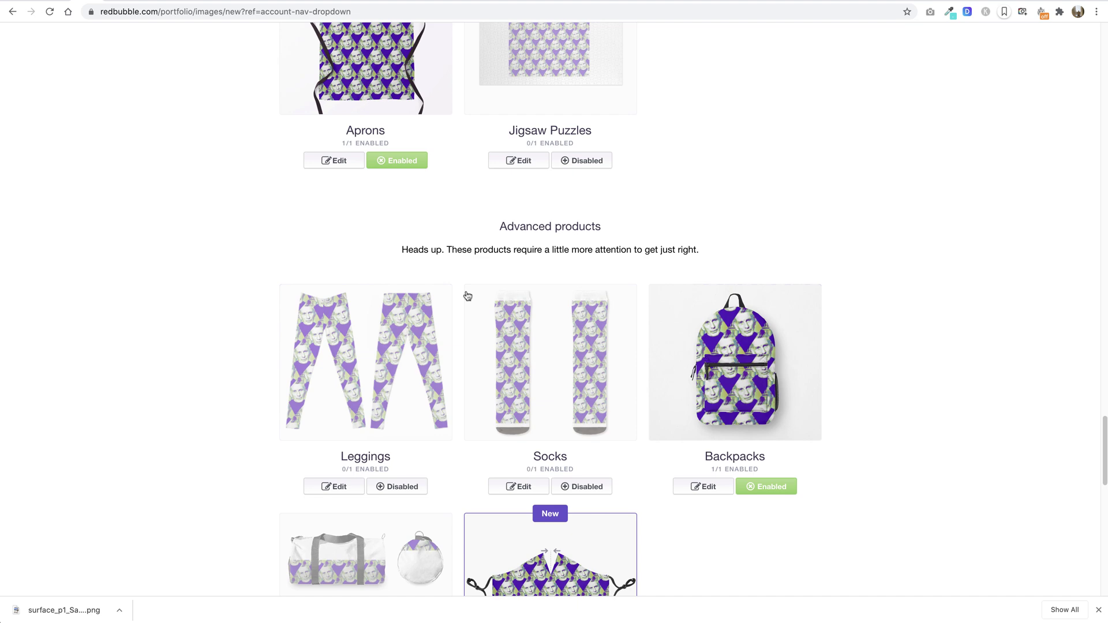
scroll(467, 296, down, 10)
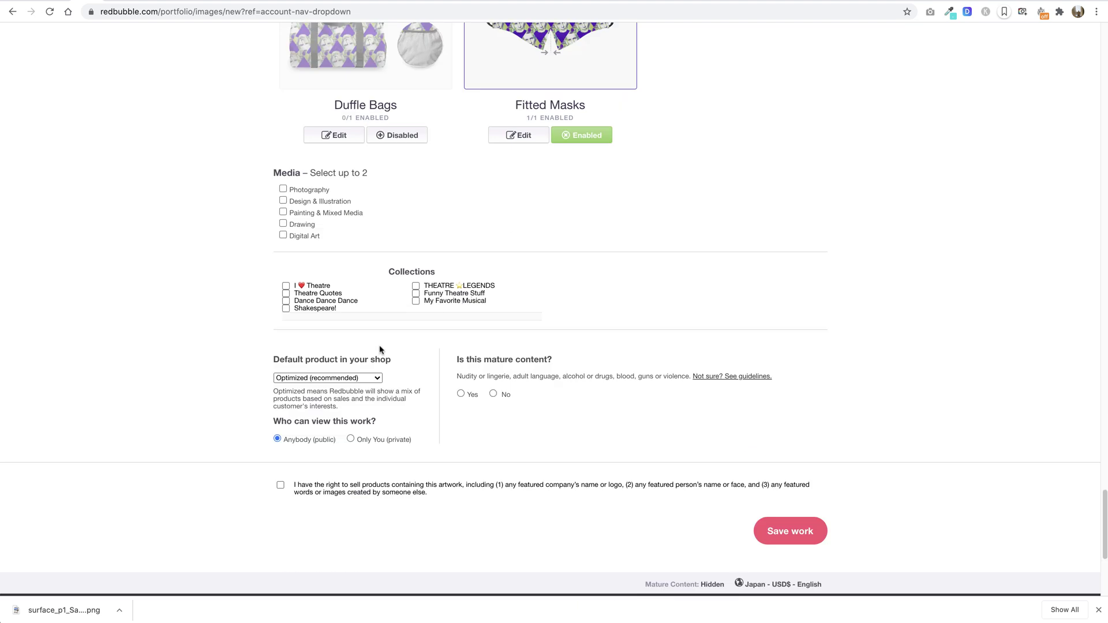
- Tick Design & Illustration, mark not mature, default to Graphic T-Shirt, confirm rights and save
click(283, 200)
click(493, 395)
click(303, 379)
scroll(314, 205, up, 5)
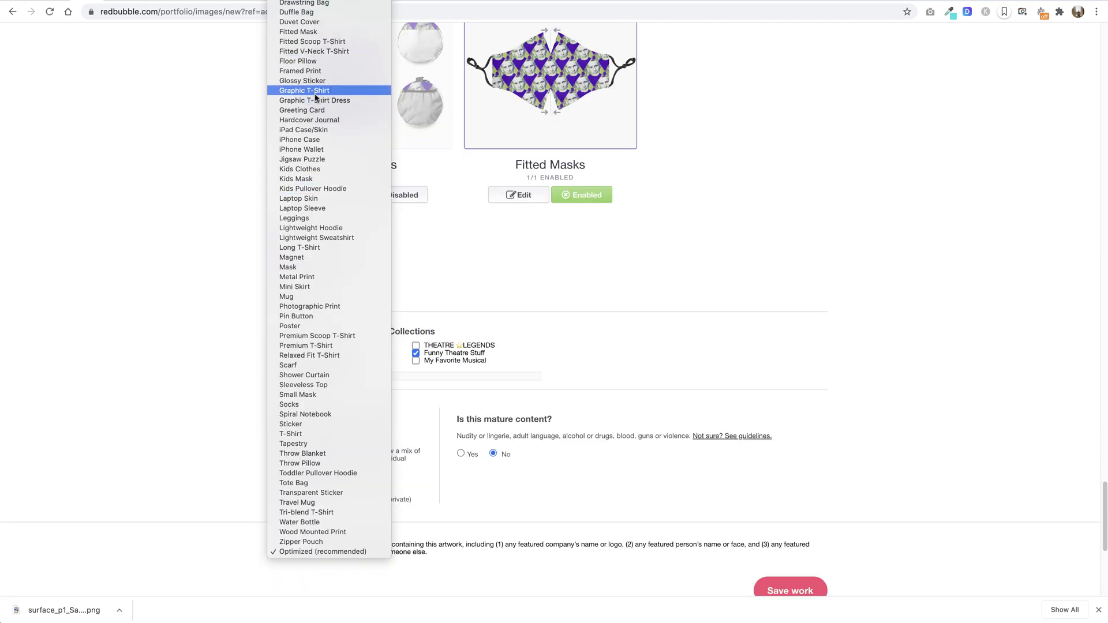
click(315, 91)
scroll(327, 414, down, 2)
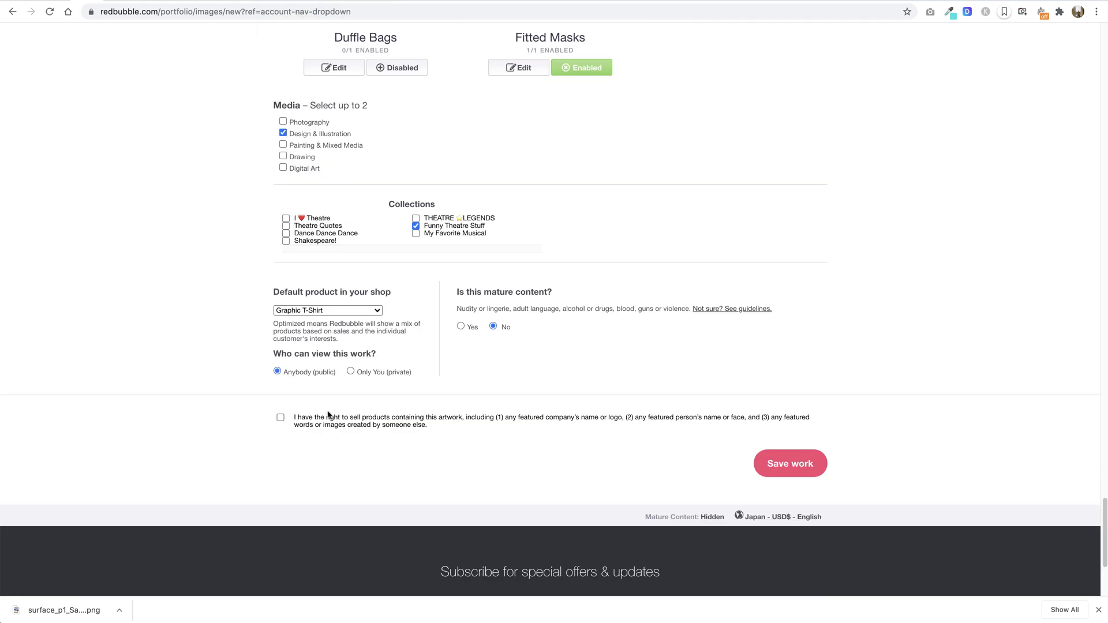
click(280, 417)
click(766, 460)
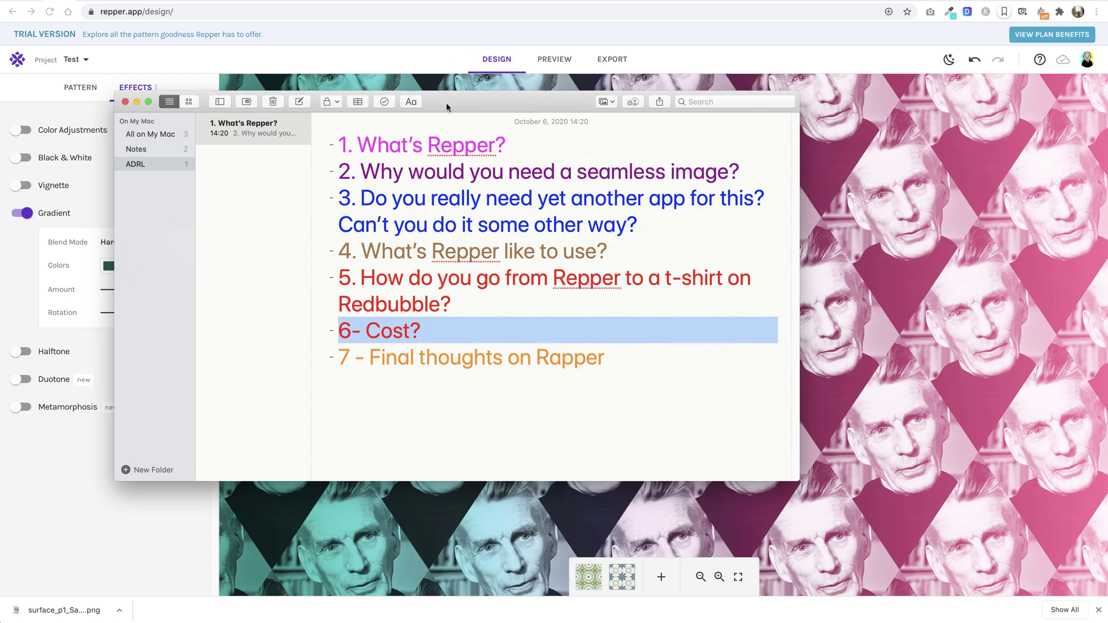
- Bring Chrome forward and delete 'design/' from the Repper address to load the home site
drag(447, 107, 447, 176)
click(173, 13)
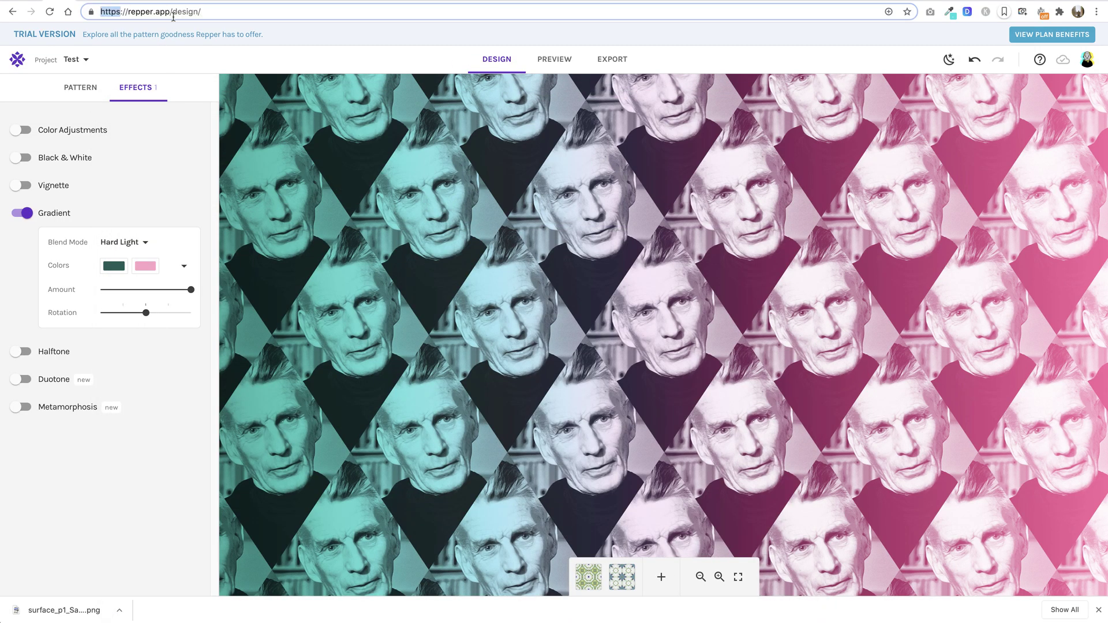
click(174, 13)
drag(172, 13, 203, 13)
key(BackSpace)
key(Return)
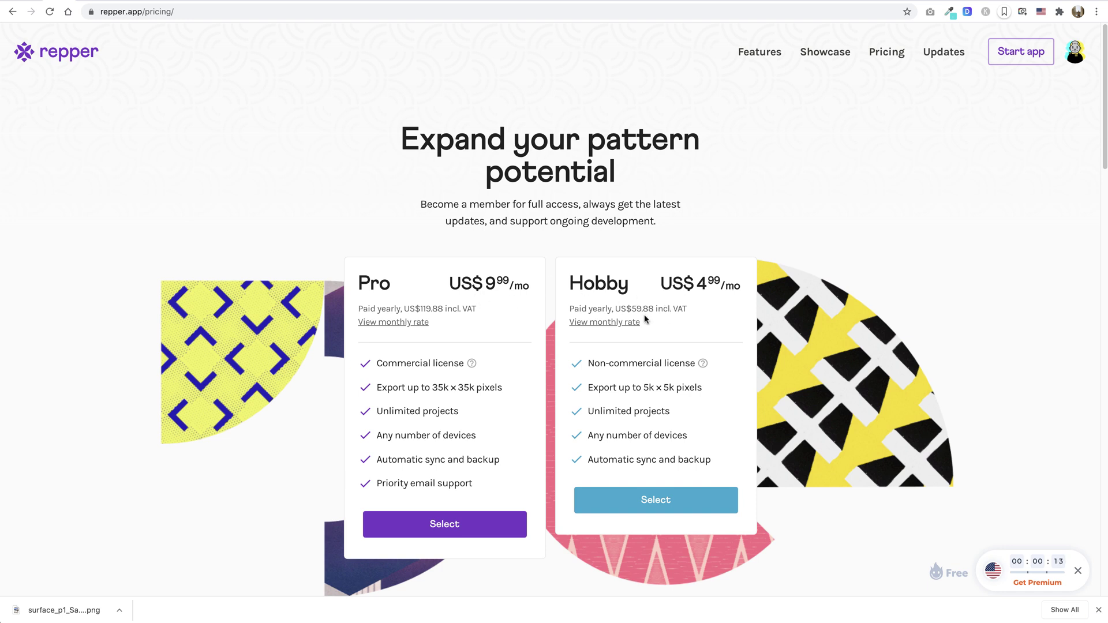
drag(632, 311, 653, 310)
click(491, 288)
drag(413, 312, 441, 312)
mouse_move(473, 369)
mouse_move(701, 365)
drag(431, 390, 475, 393)
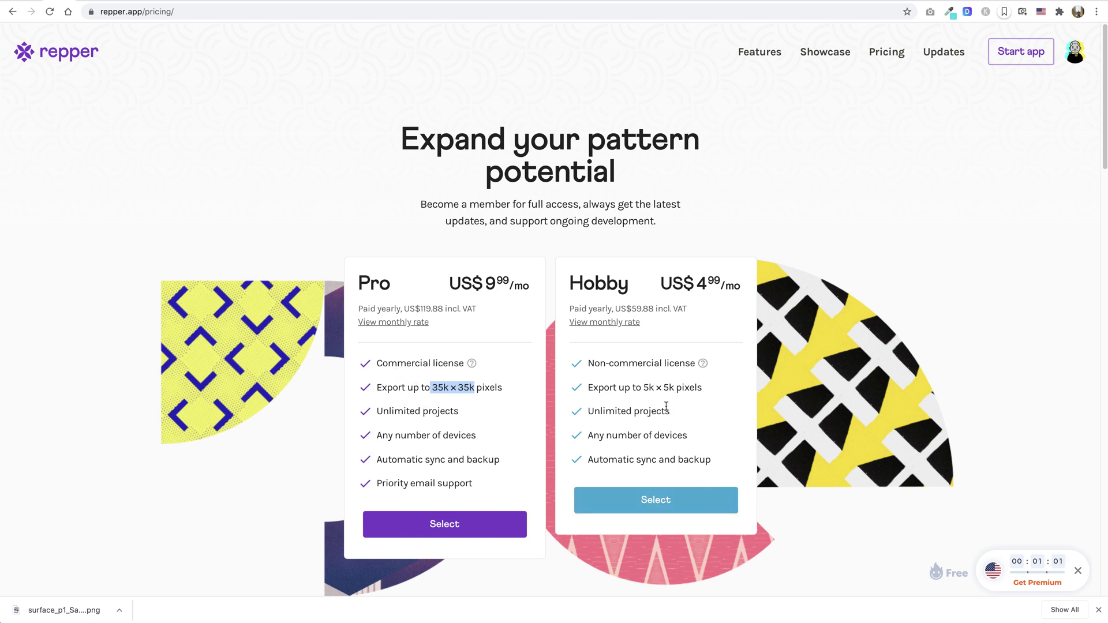
drag(643, 387, 673, 387)
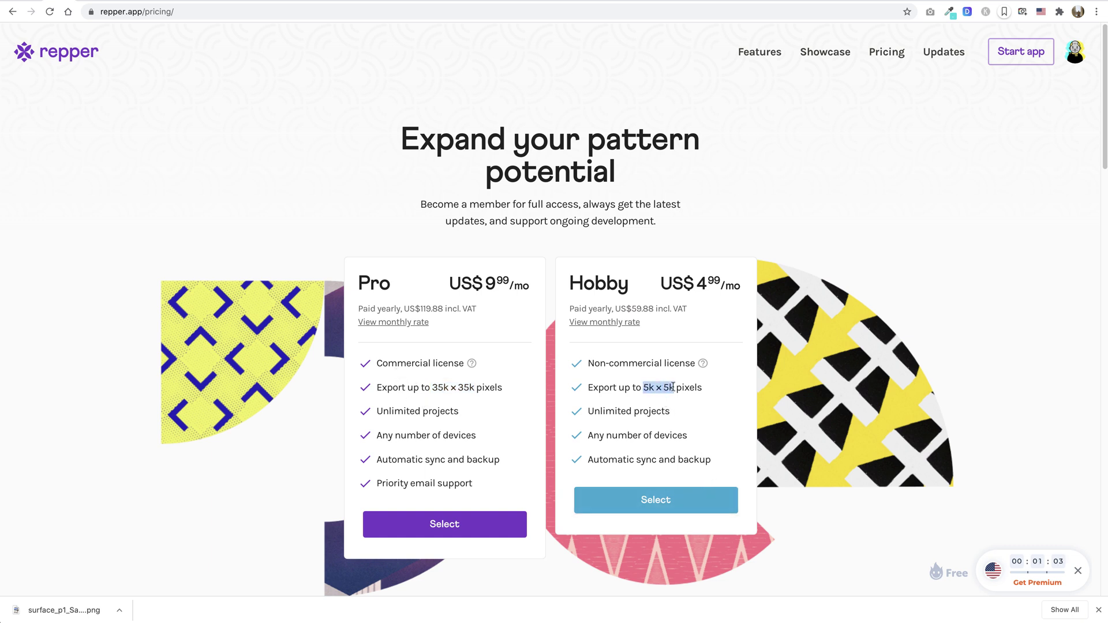
key(ctrl+Tab)
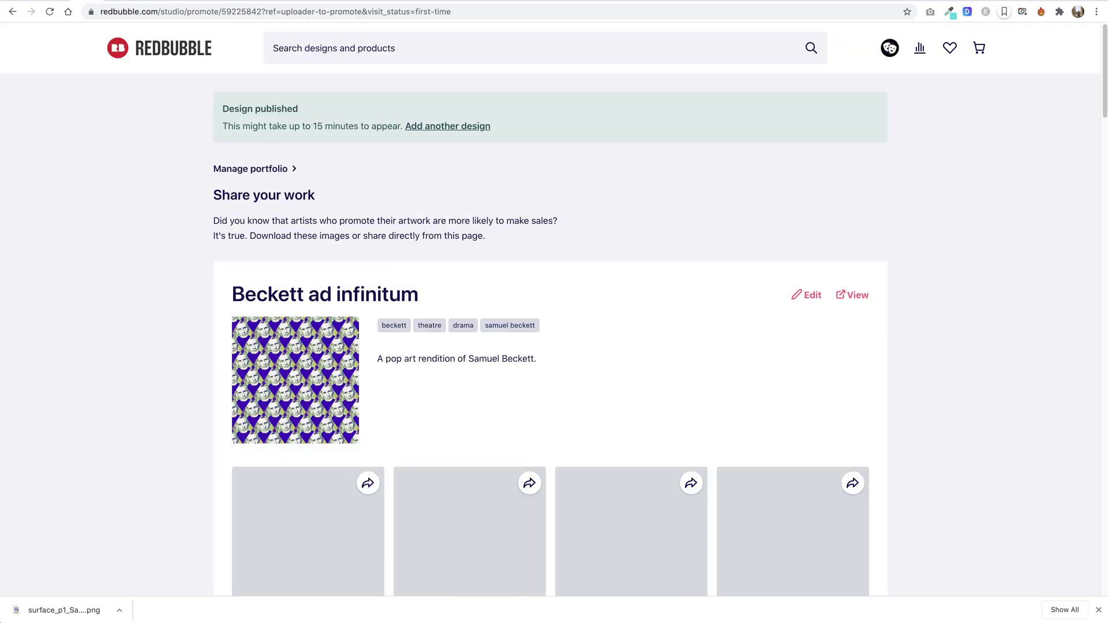
scroll(390, 195, down, 1)
scroll(391, 195, down, 2)
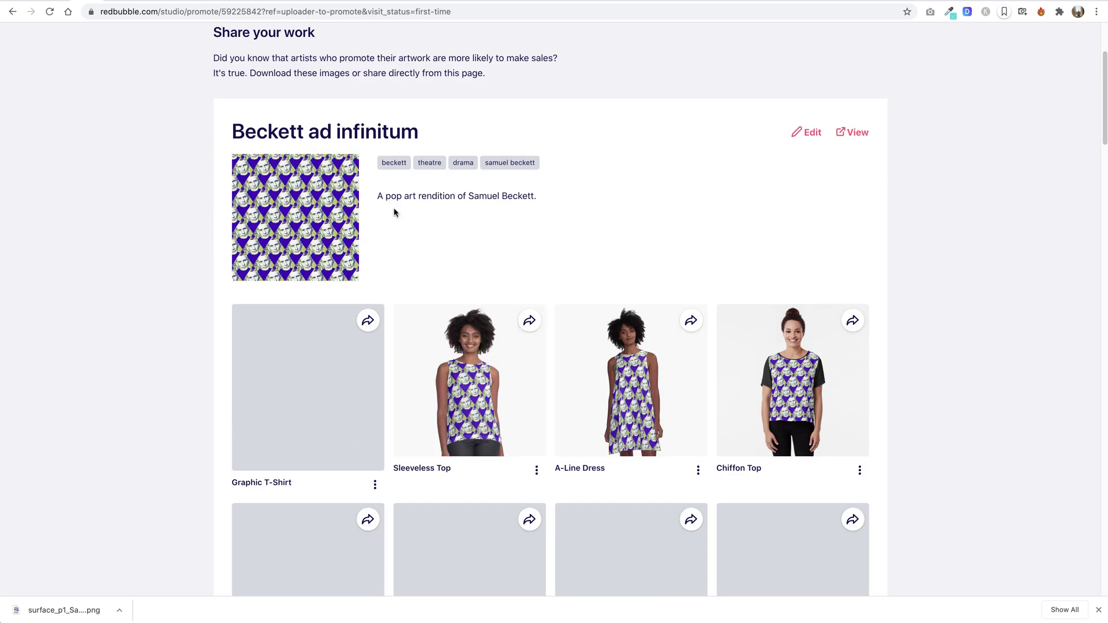
scroll(507, 283, down, 5)
scroll(427, 191, up, 1)
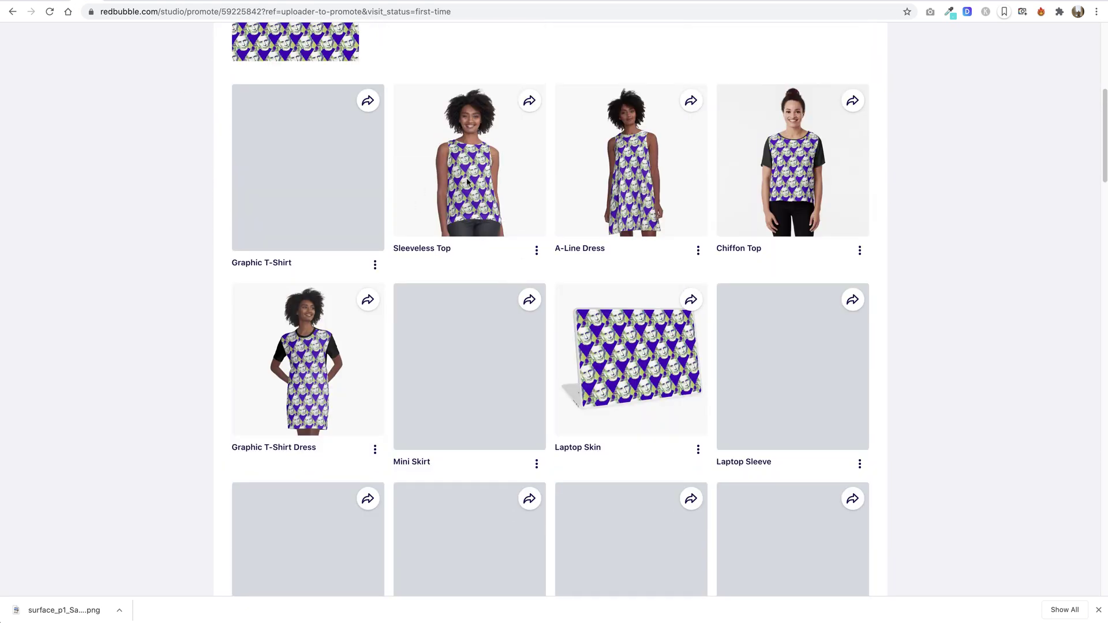
click(375, 250)
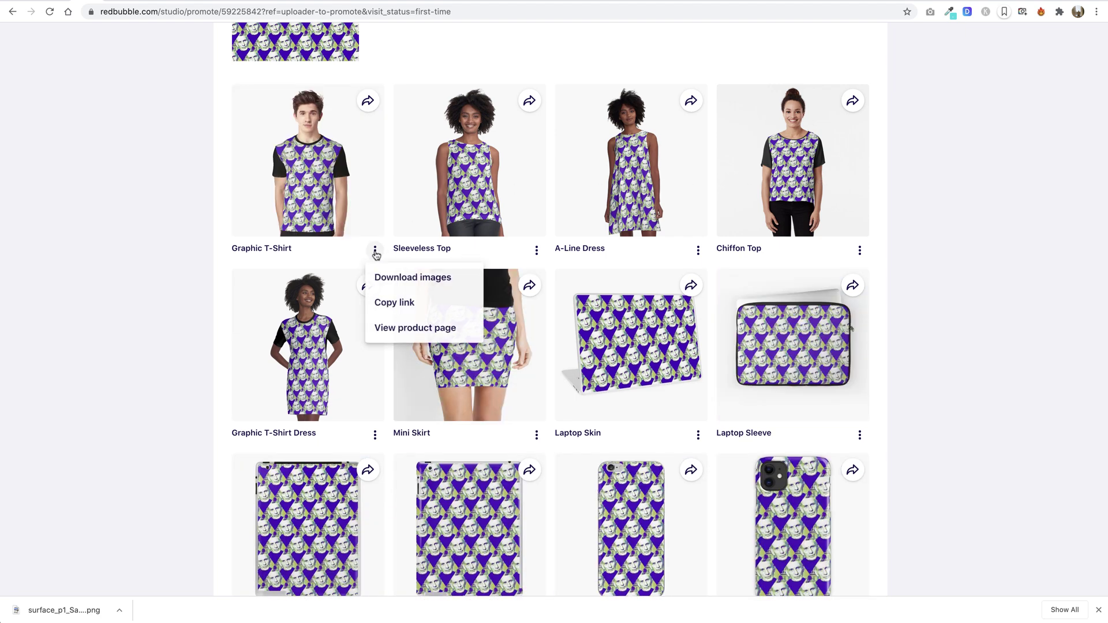
click(427, 279)
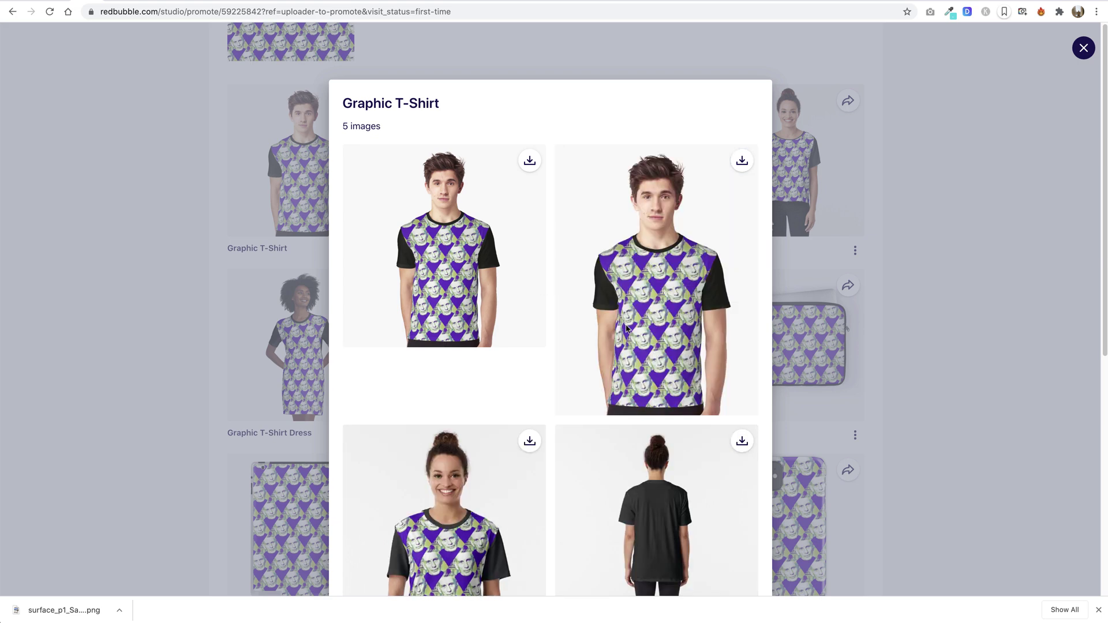
scroll(628, 329, down, 1)
scroll(634, 330, down, 3)
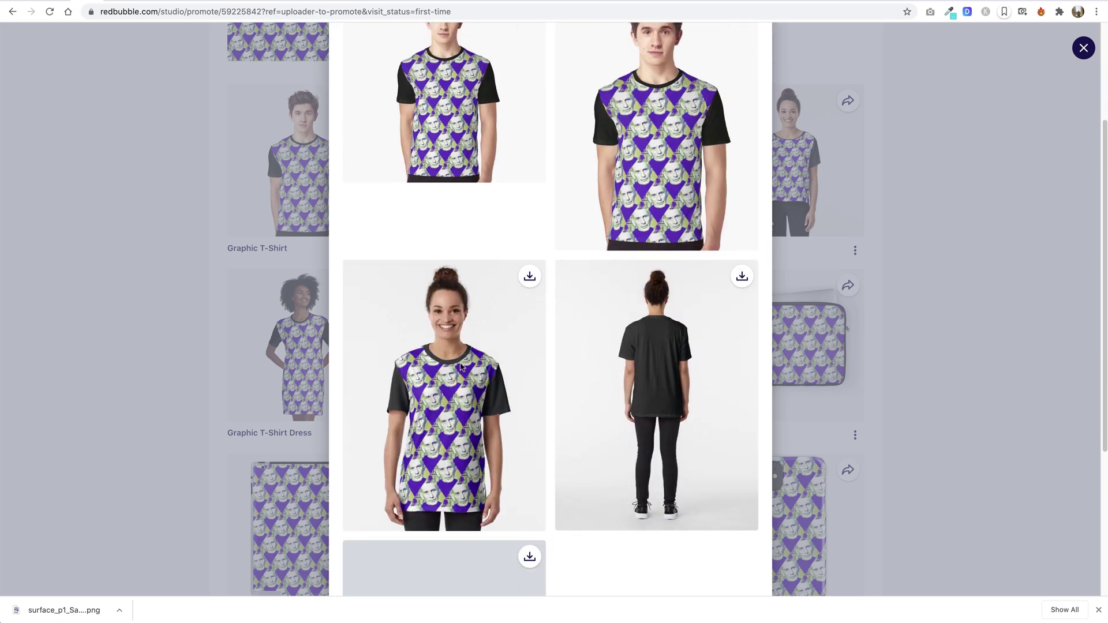
scroll(586, 311, up, 4)
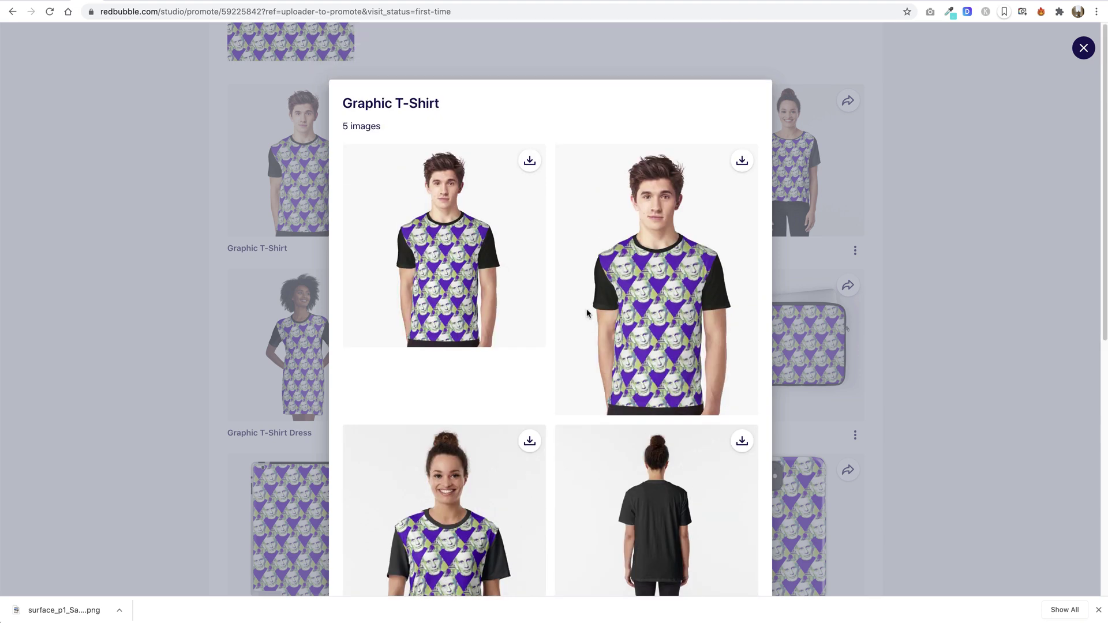
click(188, 173)
key(ctrl+Tab)
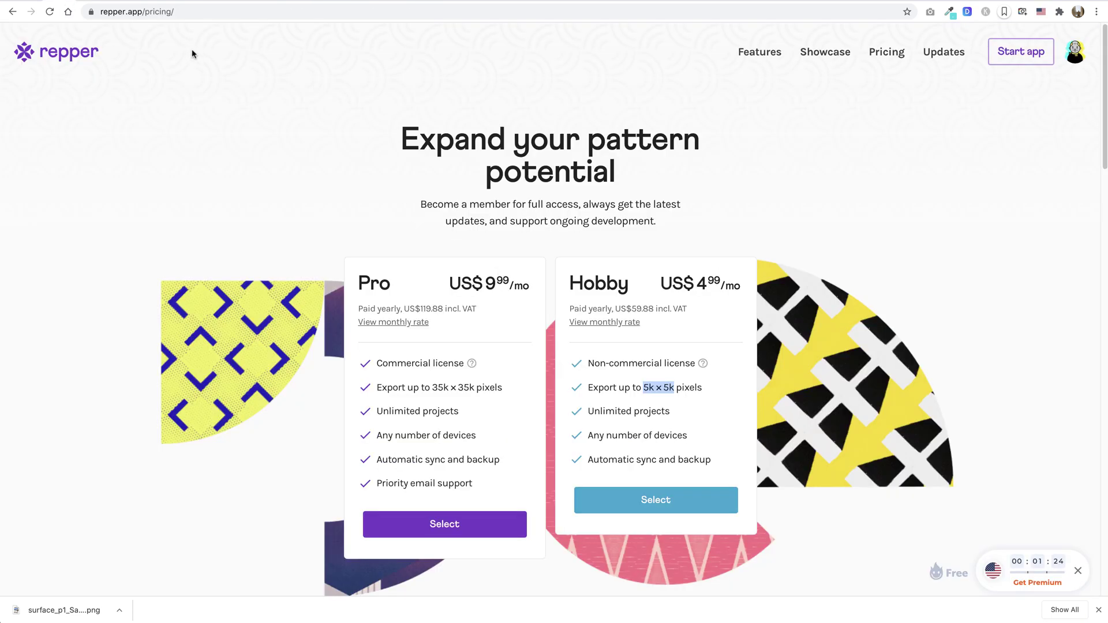
- Flip between the Redbubble and Repper pricing tabs, then clear the highlight on '6- Cost?'
key(ctrl+shift+Tab)
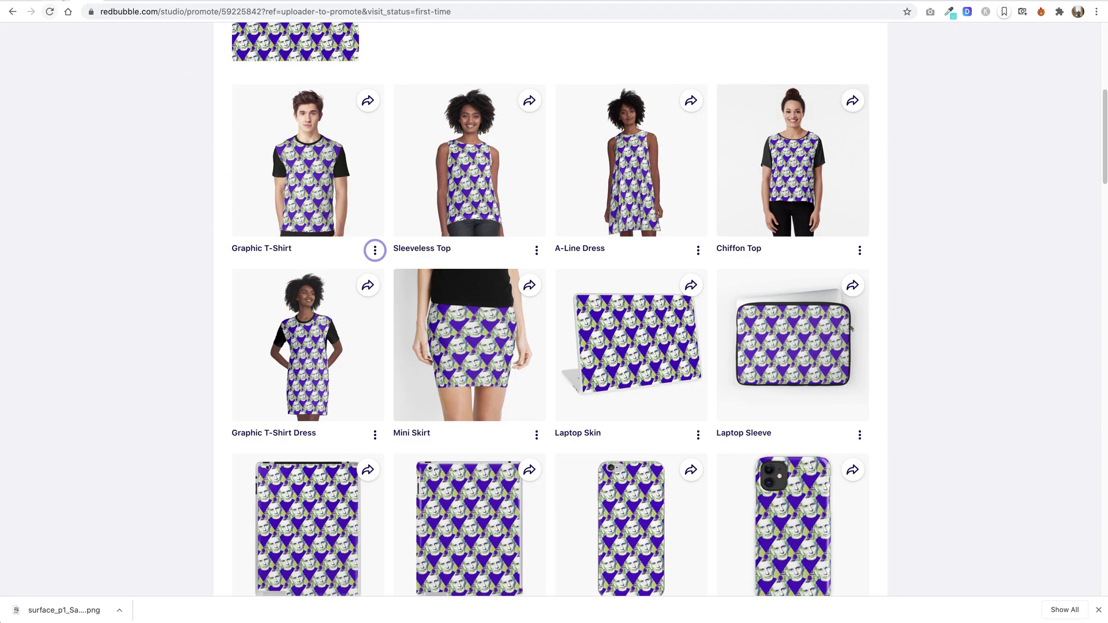
key(ctrl+Tab)
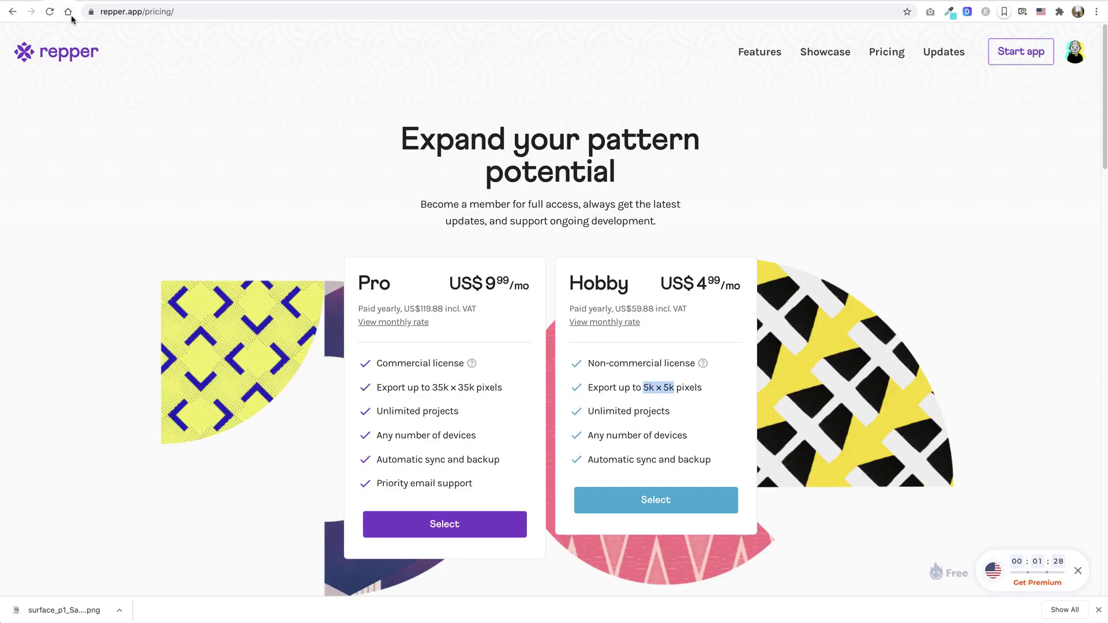
key(ctrl+shift+Tab)
scroll(404, 230, up, 7)
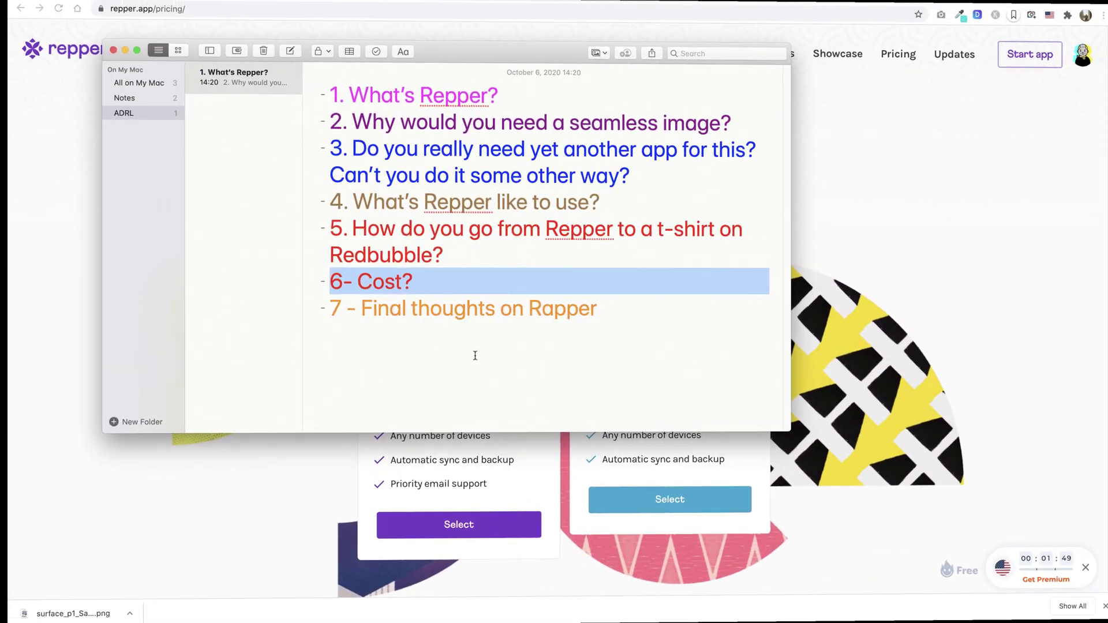
click(537, 313)
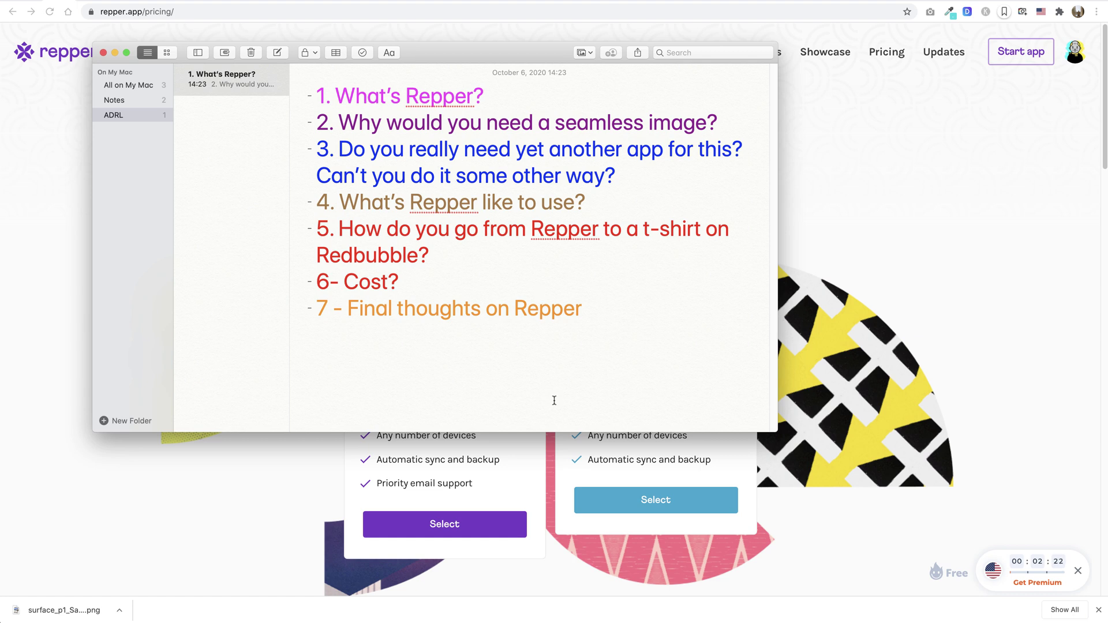
- Hide Notes with Cmd-H, then flick to the Redbubble portfolio tab and back
key(super+h)
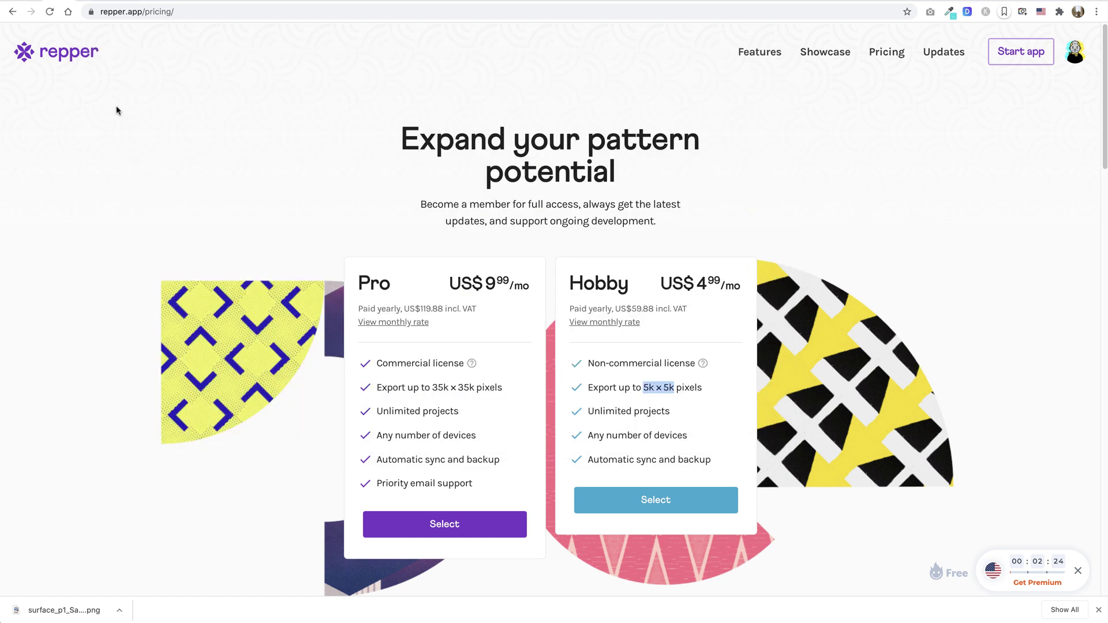
key(ctrl+Tab)
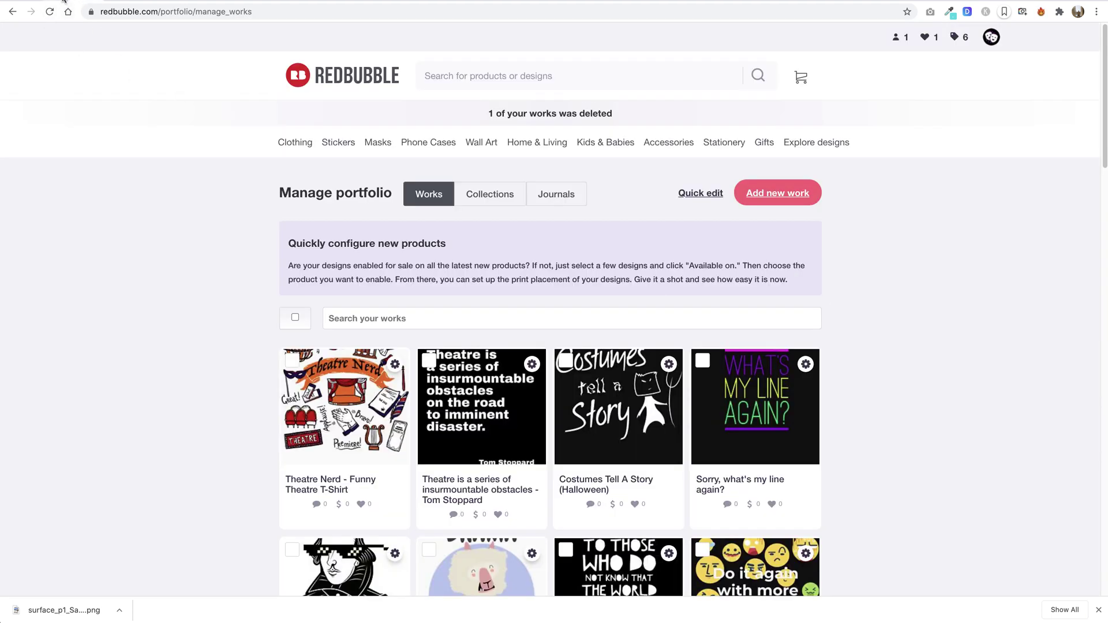
key(ctrl+shift+Tab)
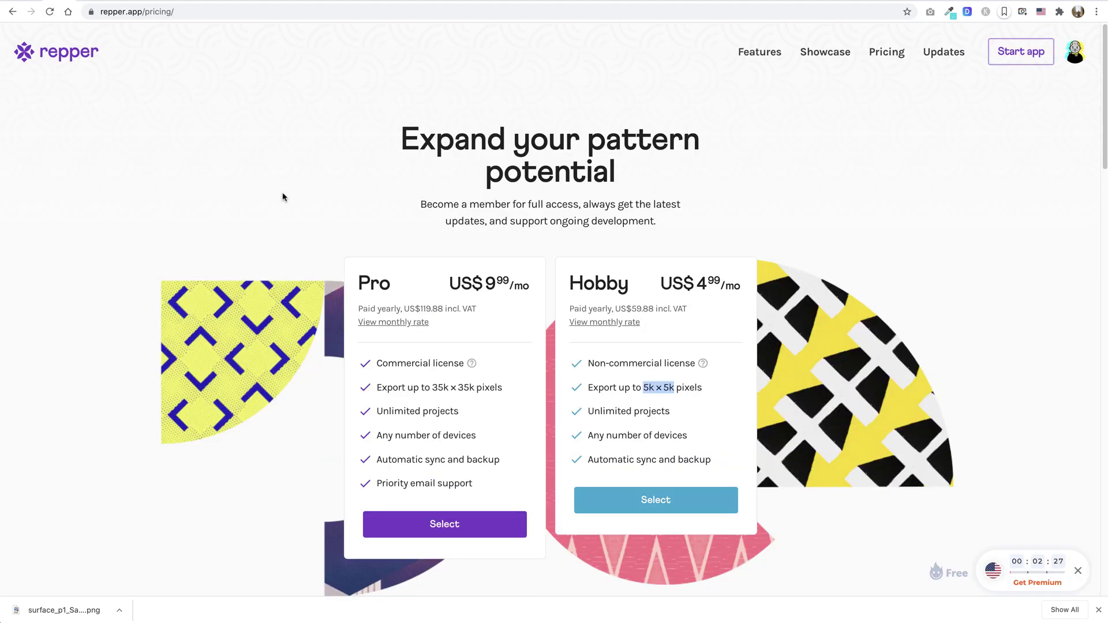